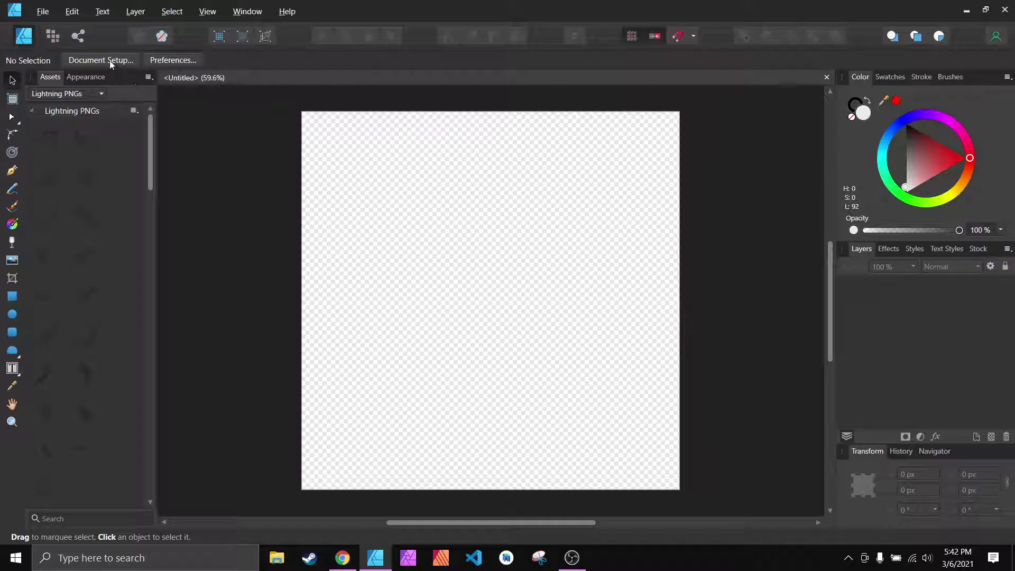
# - Open Chicken-Poke-Bowl-12.jpg from the Downloads folder as a new document
pyautogui.click(41, 13)
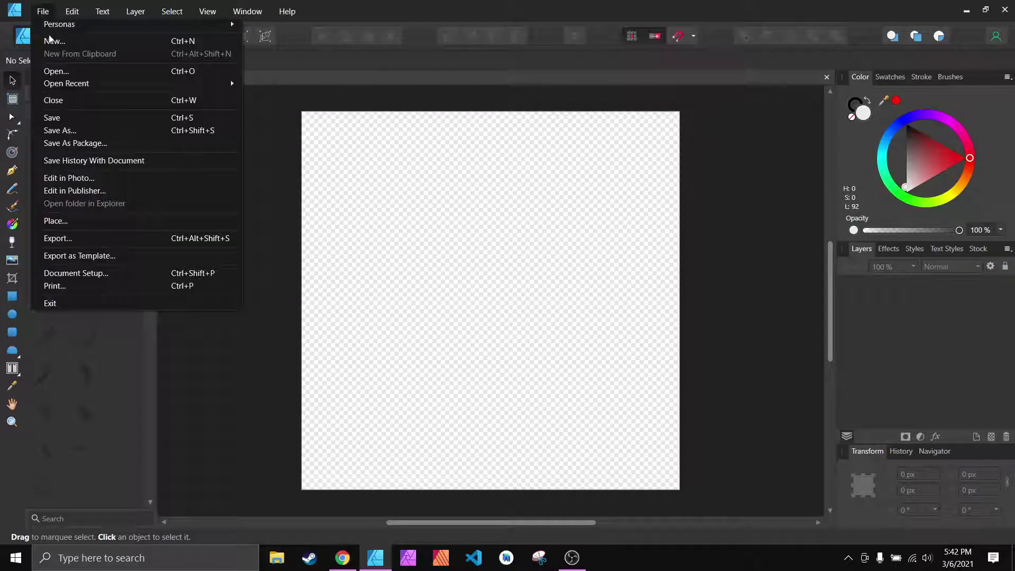
pyautogui.moveTo(99, 86)
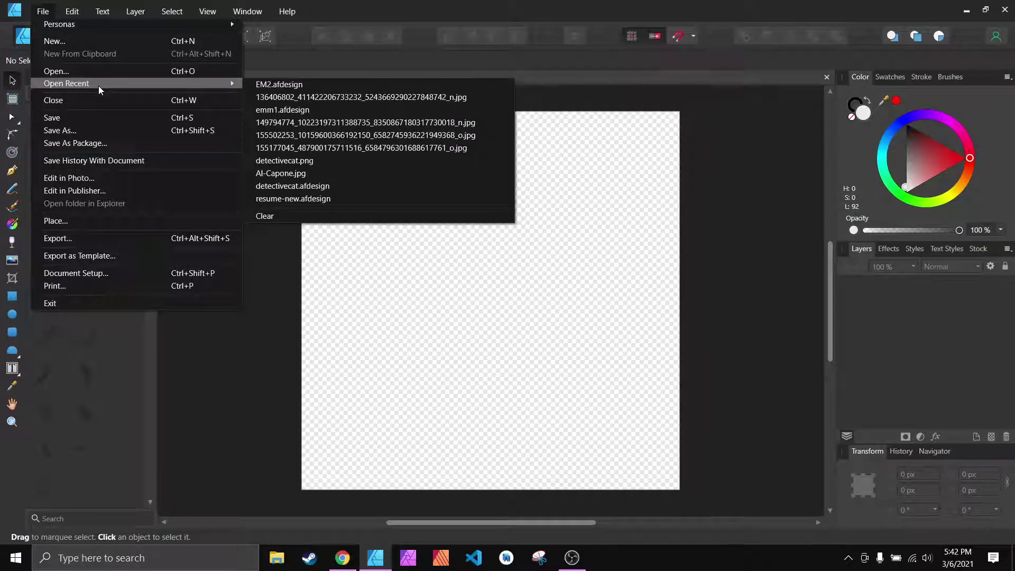
pyautogui.click(101, 75)
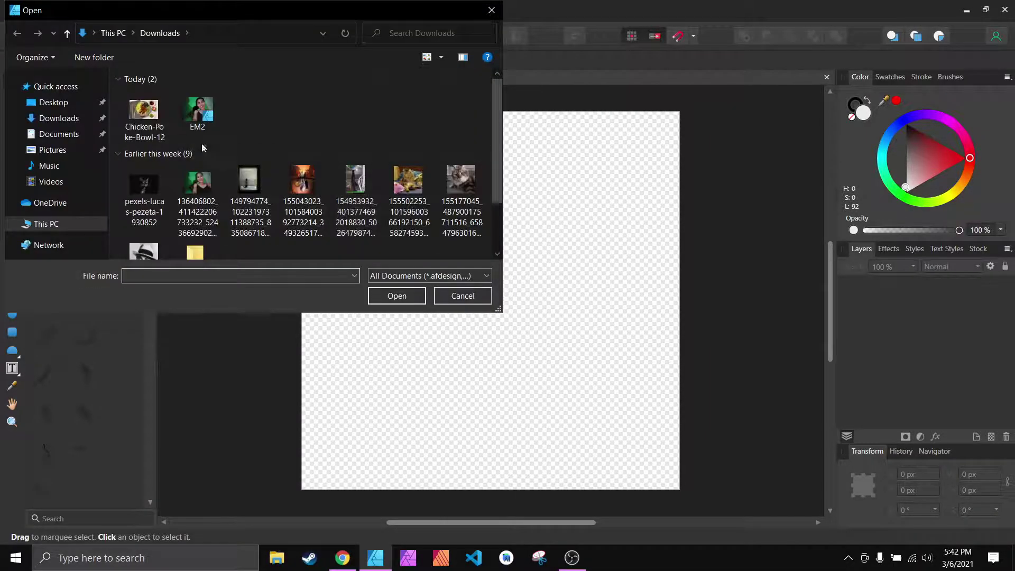
pyautogui.click(150, 125)
pyautogui.click(382, 297)
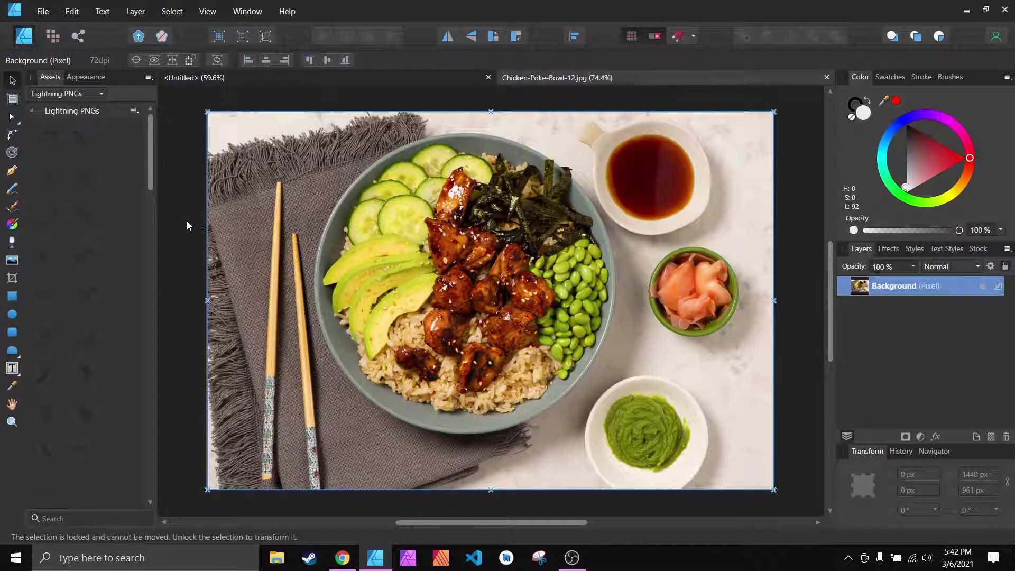
# - Switch to the Pen Tool with Smart mode enabled
pyautogui.click(12, 172)
pyautogui.scroll(3, 337, 227)
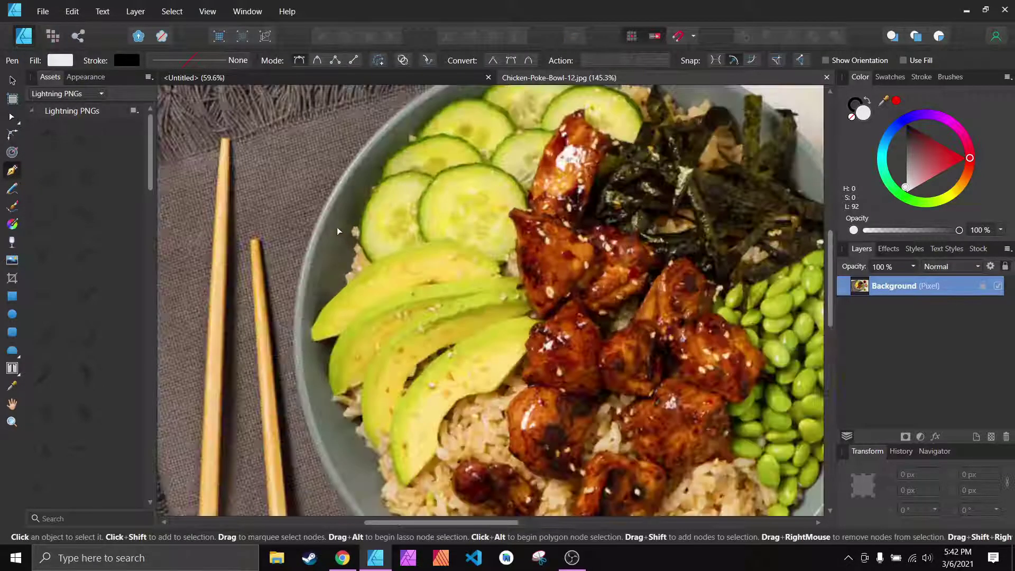
pyautogui.scroll(2, 338, 232)
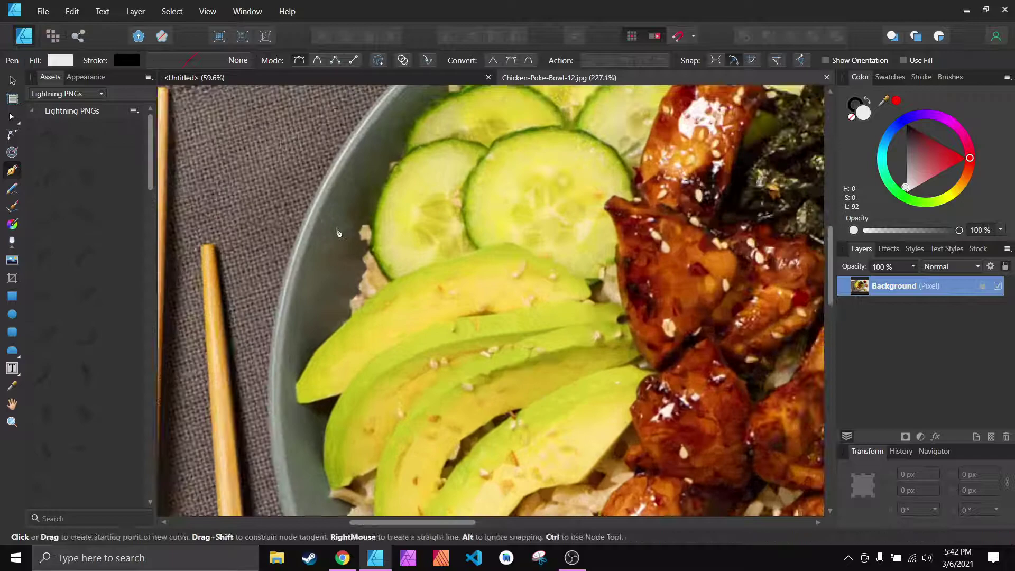
pyautogui.click(322, 62)
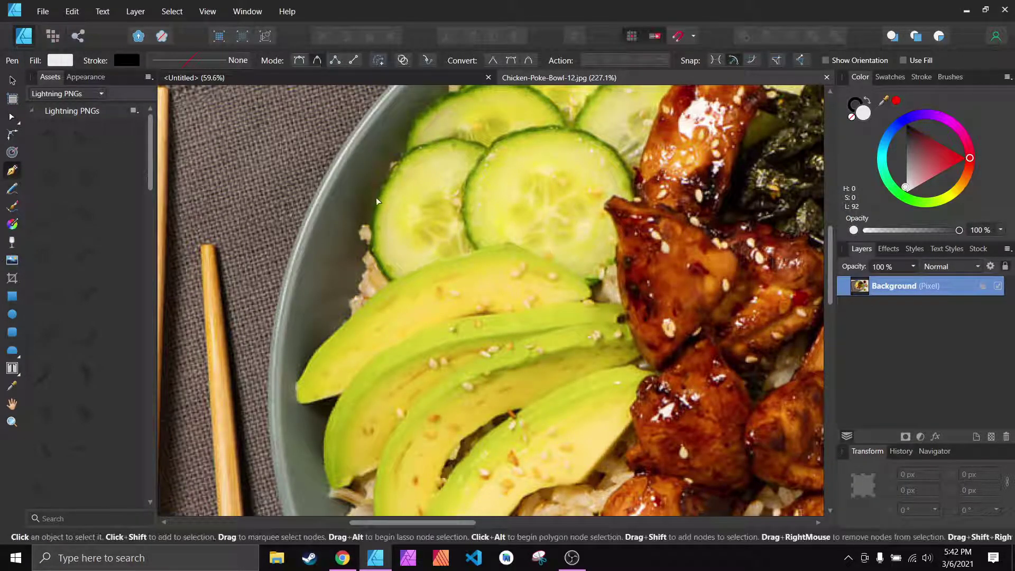
# - Place the first two curve nodes on the bowl's left rim
pyautogui.scroll(-2, 379, 156)
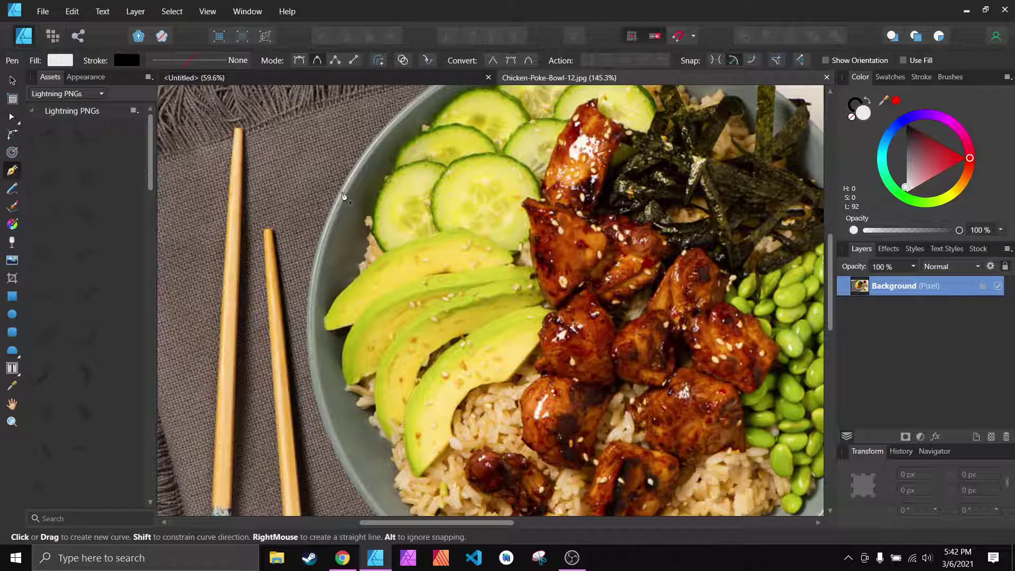
pyautogui.scroll(3, 343, 196)
pyautogui.click(347, 182)
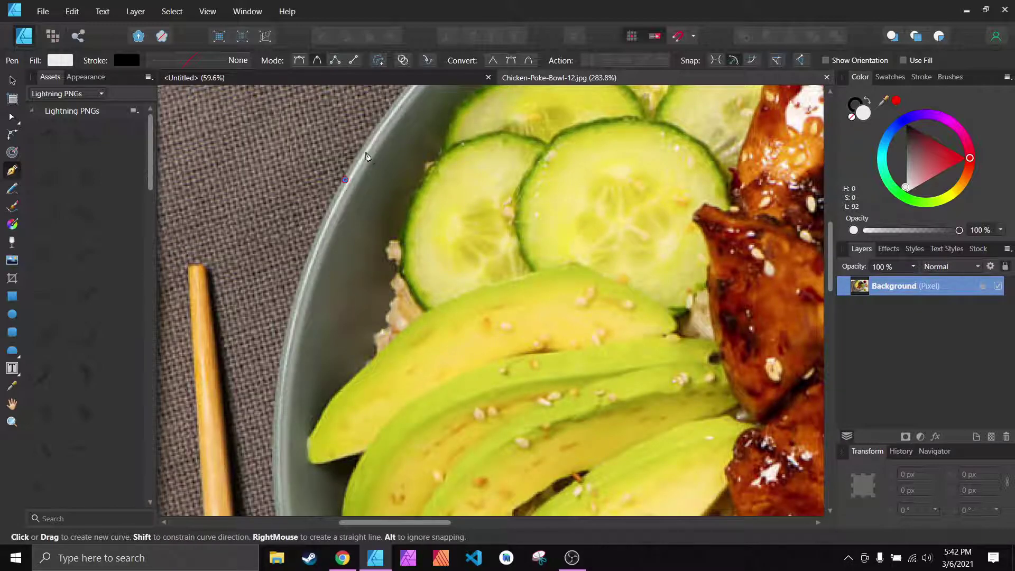
pyautogui.click(377, 127)
pyautogui.scroll(-3, 462, 161)
pyautogui.scroll(3, 463, 162)
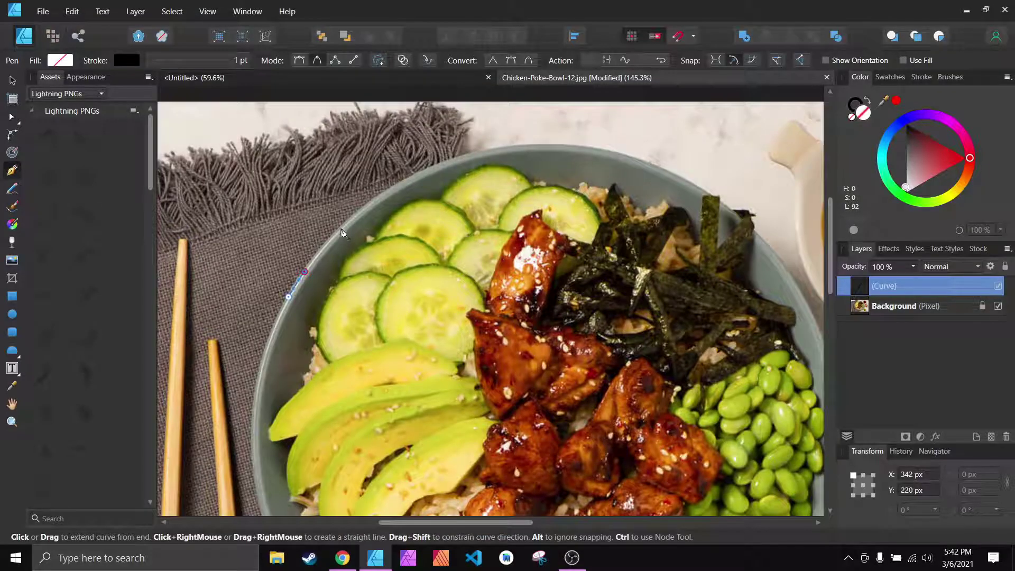
# - Add nodes up the left rim and along the bowl's top rim toward the nori strips
pyautogui.click(341, 226)
pyautogui.click(398, 185)
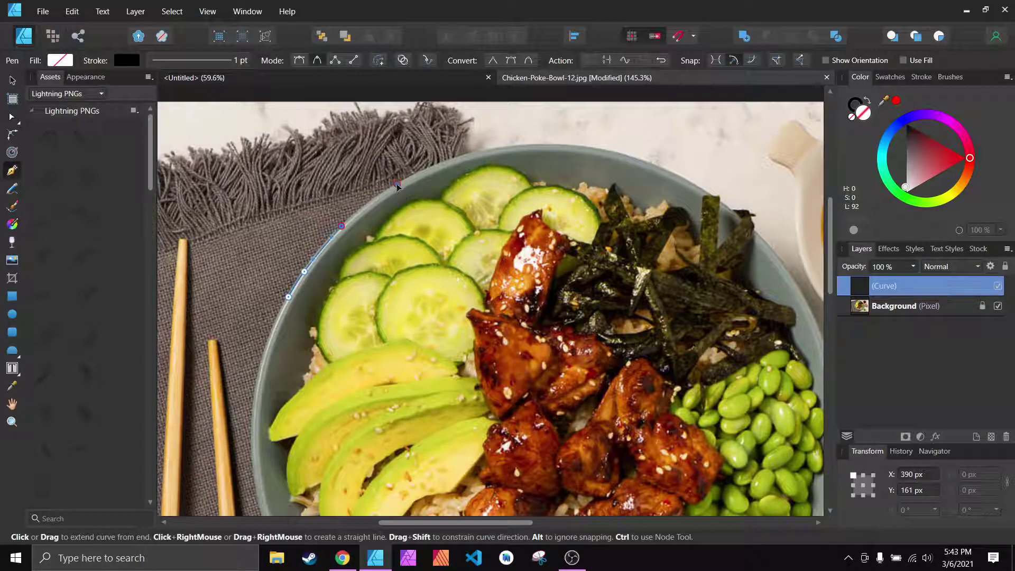
pyautogui.click(454, 159)
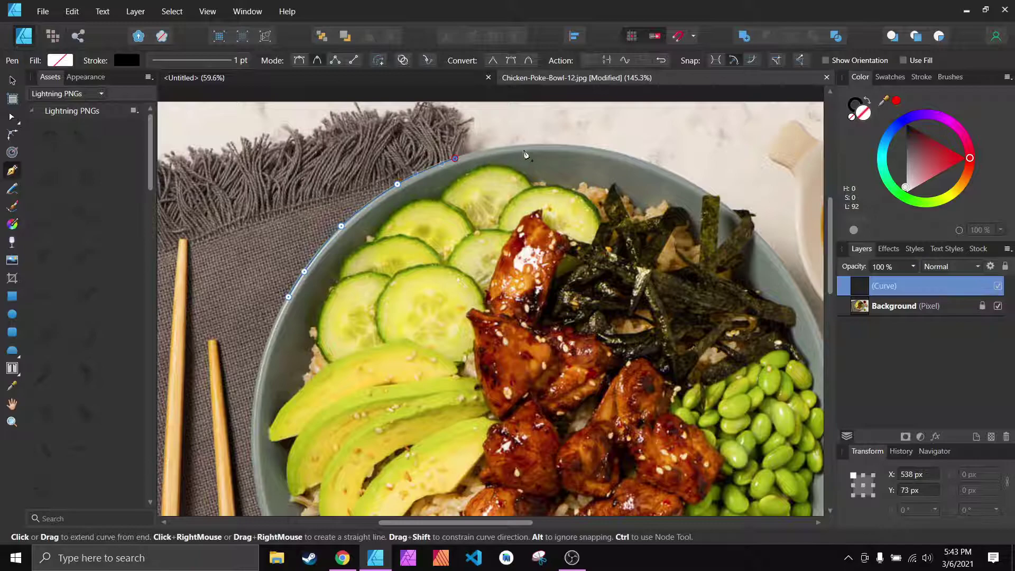
pyautogui.click(530, 145)
pyautogui.hscroll(3, 599, 153)
pyautogui.scroll(-1, 600, 153)
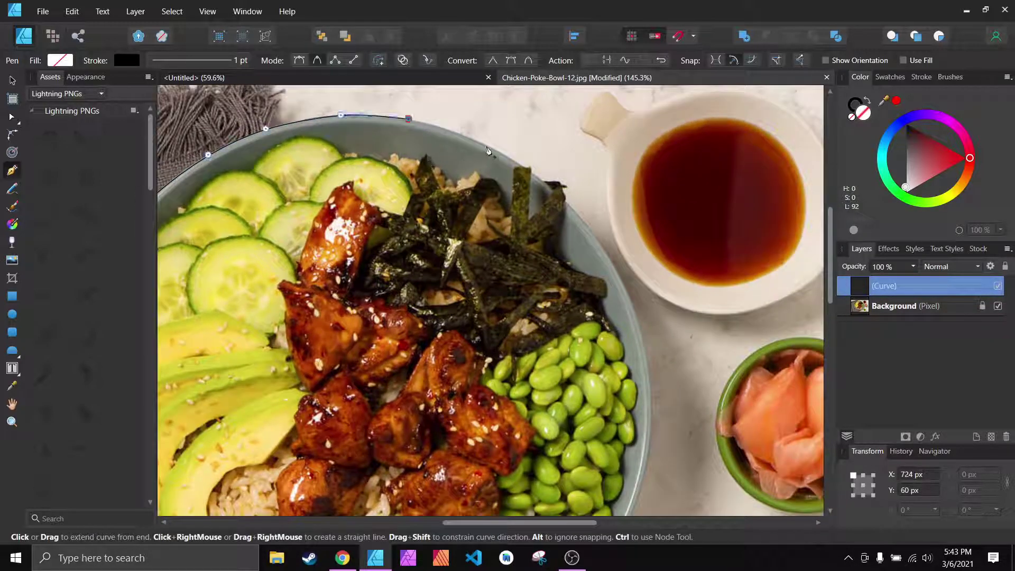
pyautogui.scroll(3, 487, 150)
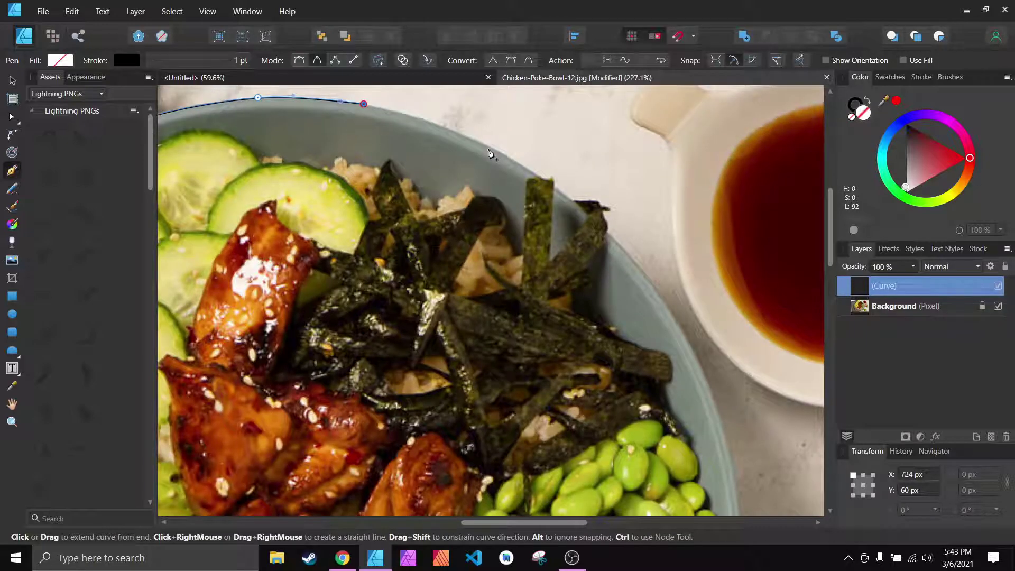
pyautogui.click(489, 149)
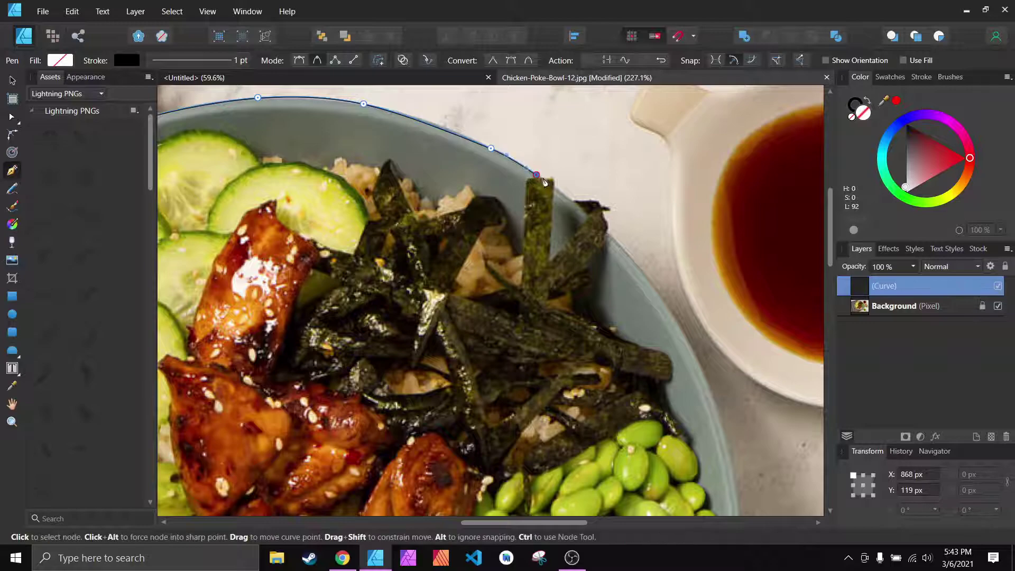
# - Trace the curve around the first nori strip and back onto the bowl rim
pyautogui.scroll(4, 535, 180)
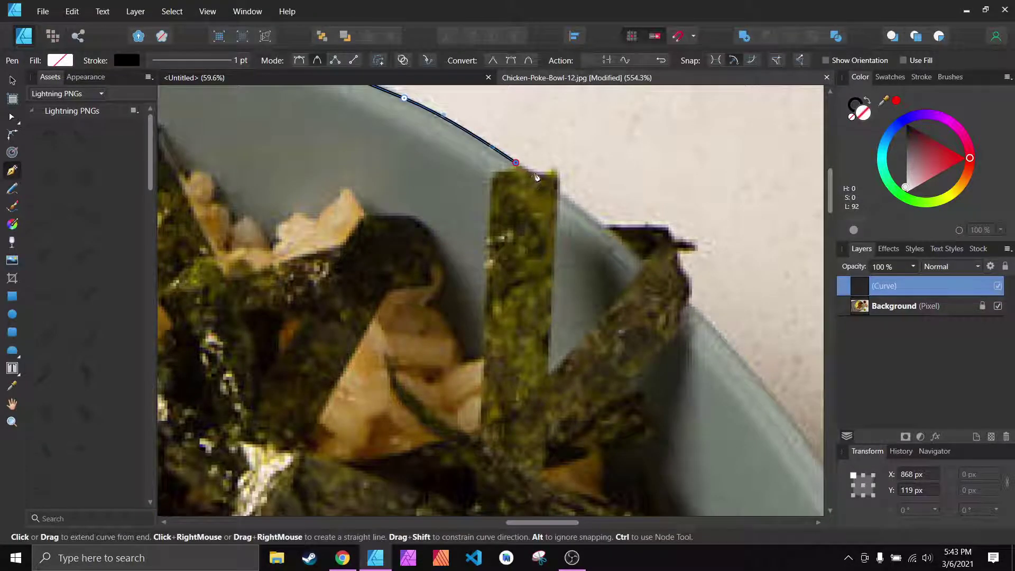
pyautogui.click(536, 171)
pyautogui.click(550, 172)
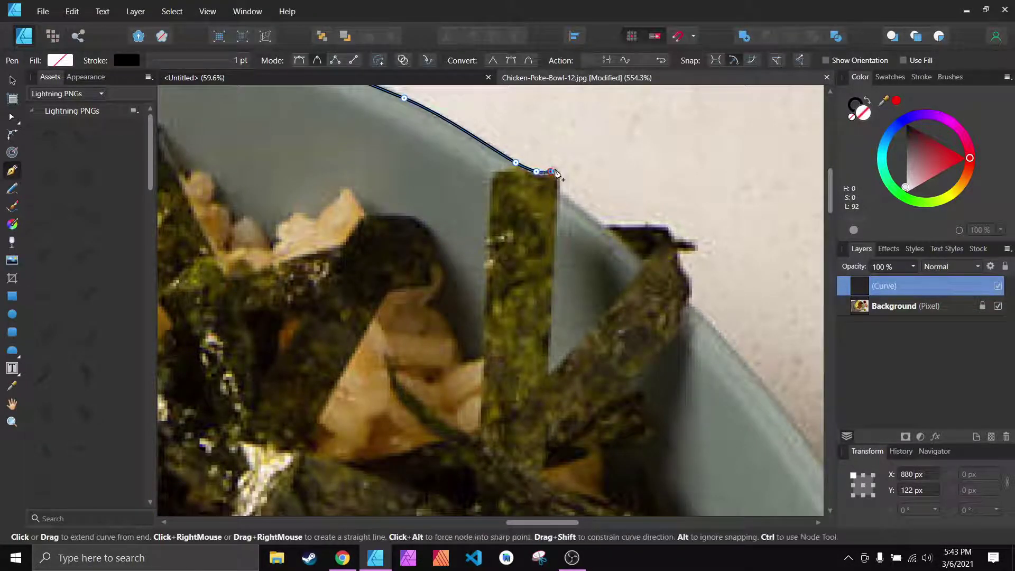
pyautogui.click(560, 168)
pyautogui.click(560, 186)
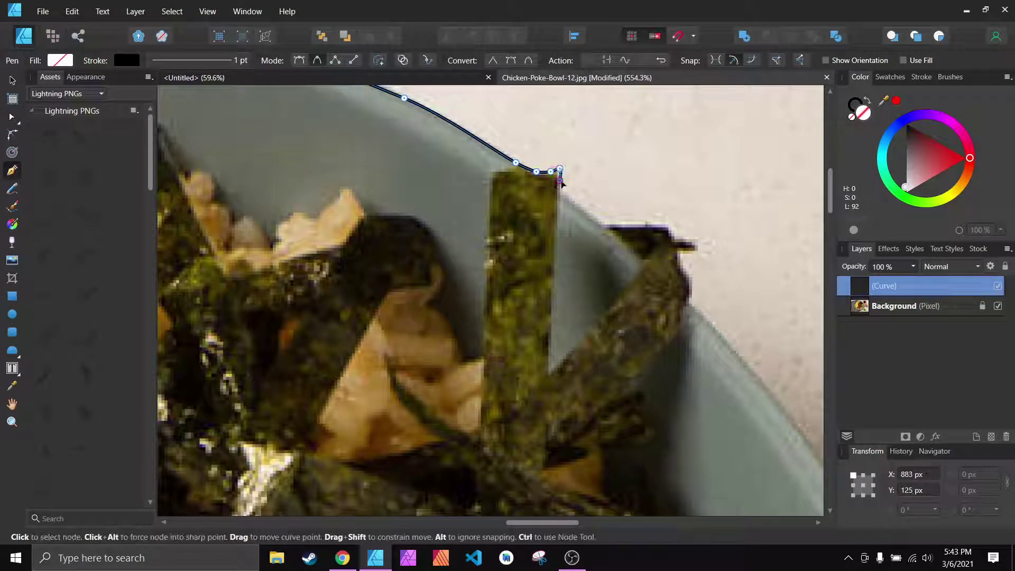
pyautogui.click(571, 191)
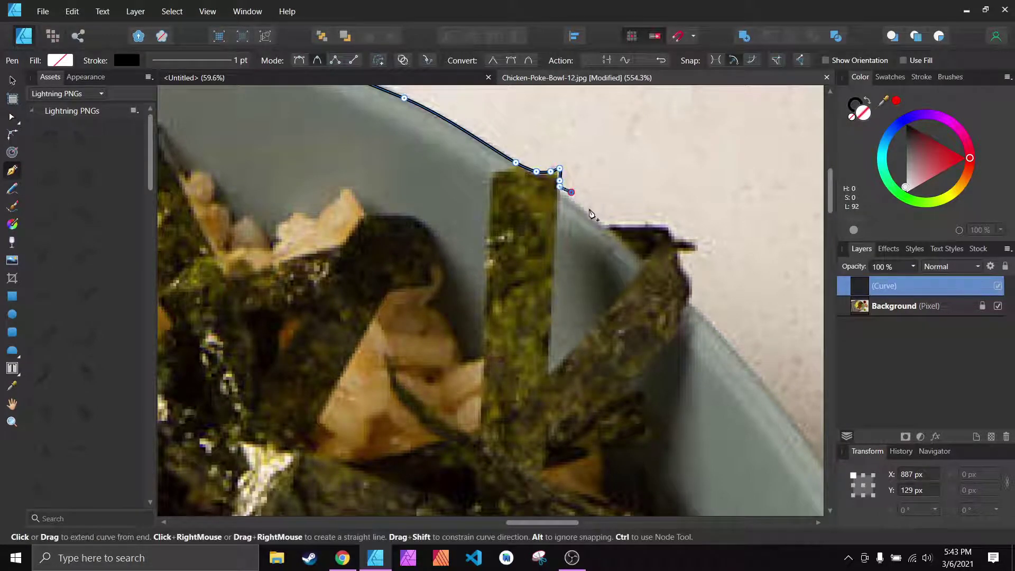
pyautogui.click(589, 213)
pyautogui.click(603, 224)
# - Trace around the remaining nori strips' tips and down toward the bowl's right rim
pyautogui.click(635, 225)
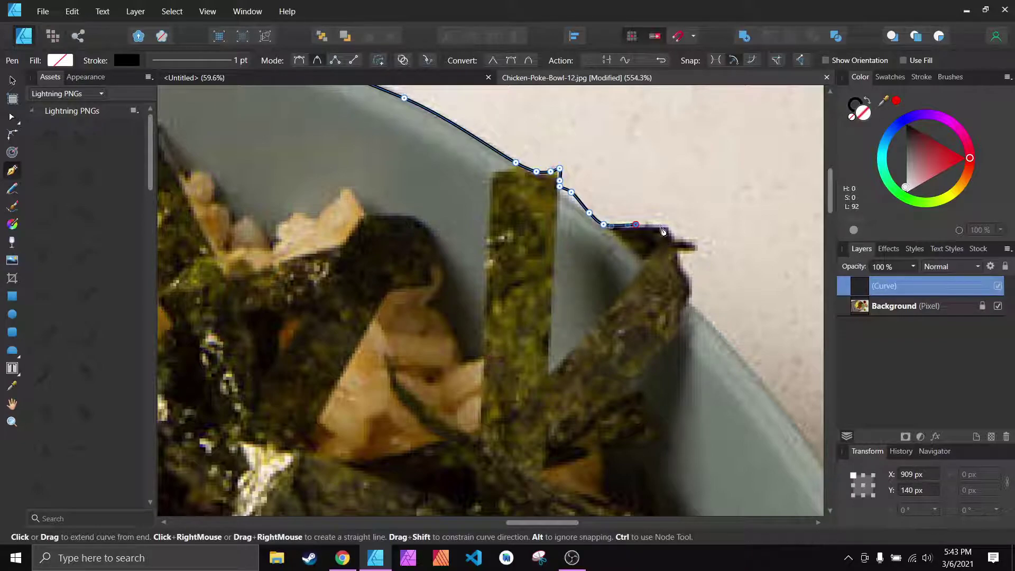
pyautogui.click(662, 228)
pyautogui.click(671, 232)
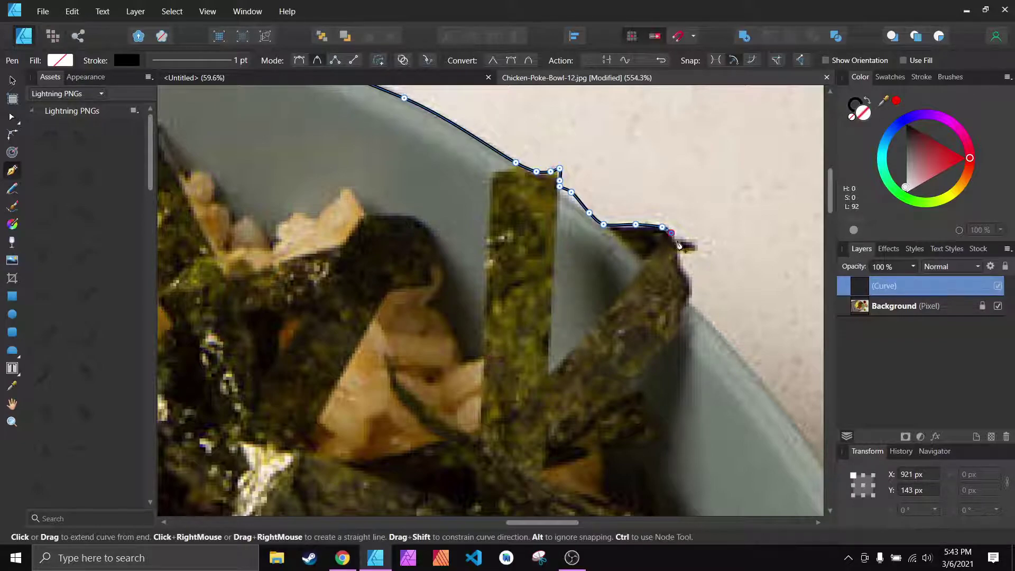
pyautogui.click(678, 242)
pyautogui.click(689, 242)
pyautogui.click(694, 248)
pyautogui.click(682, 265)
pyautogui.click(689, 279)
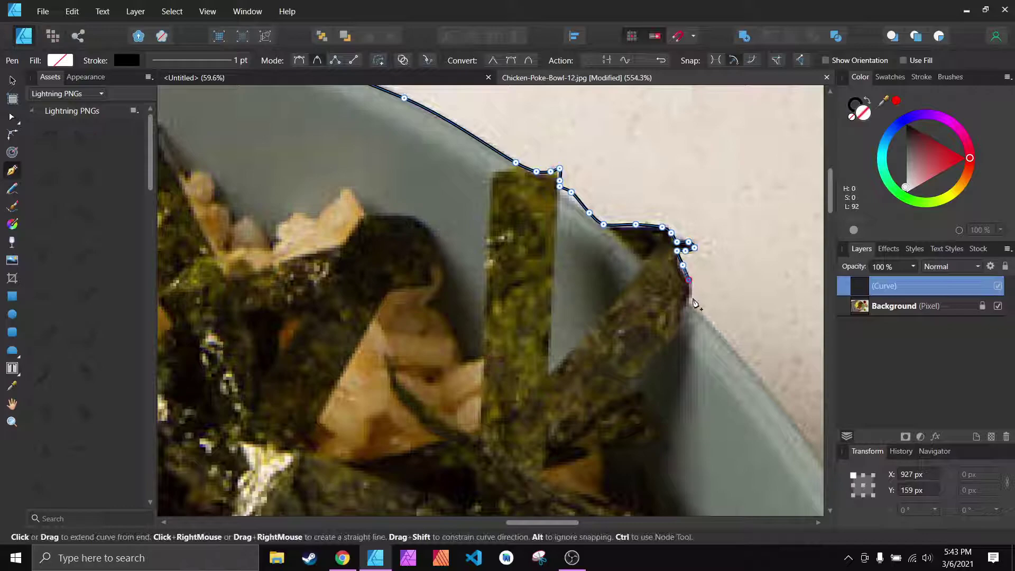
pyautogui.click(686, 300)
pyautogui.click(689, 308)
pyautogui.click(704, 316)
pyautogui.click(712, 321)
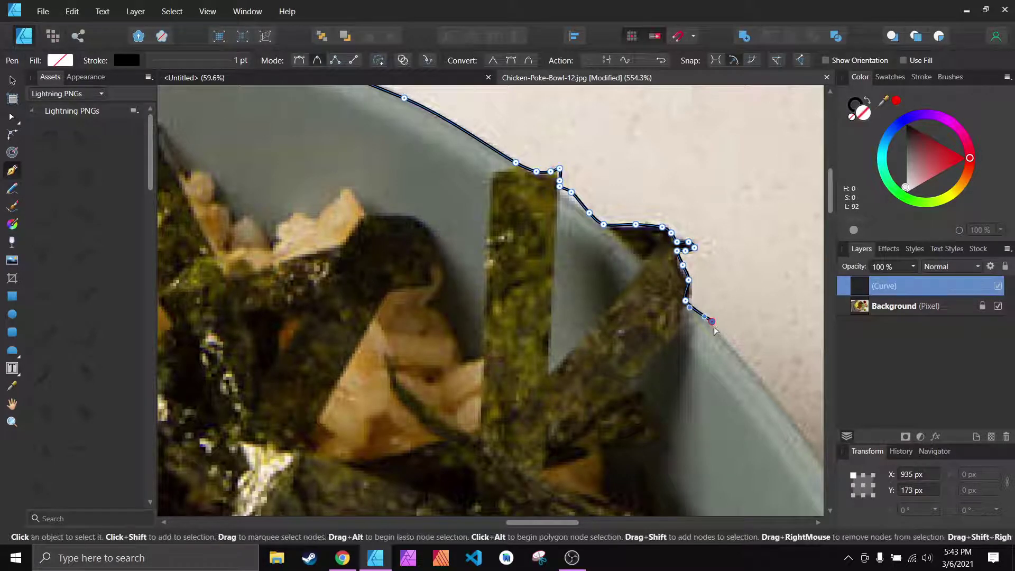
# - Continue the outline down the bowl's right rim to its lower right side
pyautogui.scroll(-5, 714, 330)
pyautogui.scroll(2, 582, 240)
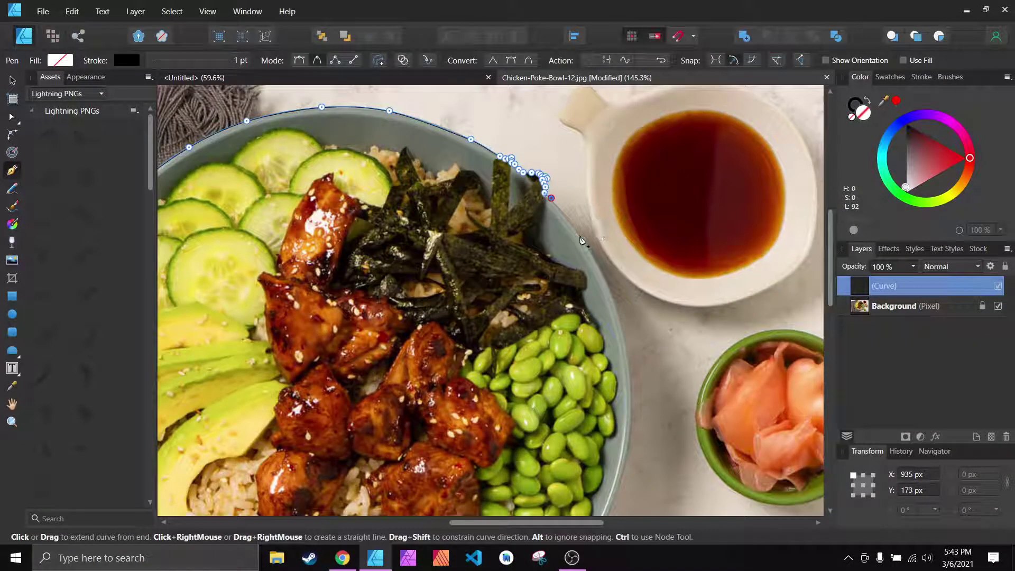
pyautogui.click(579, 234)
pyautogui.click(602, 275)
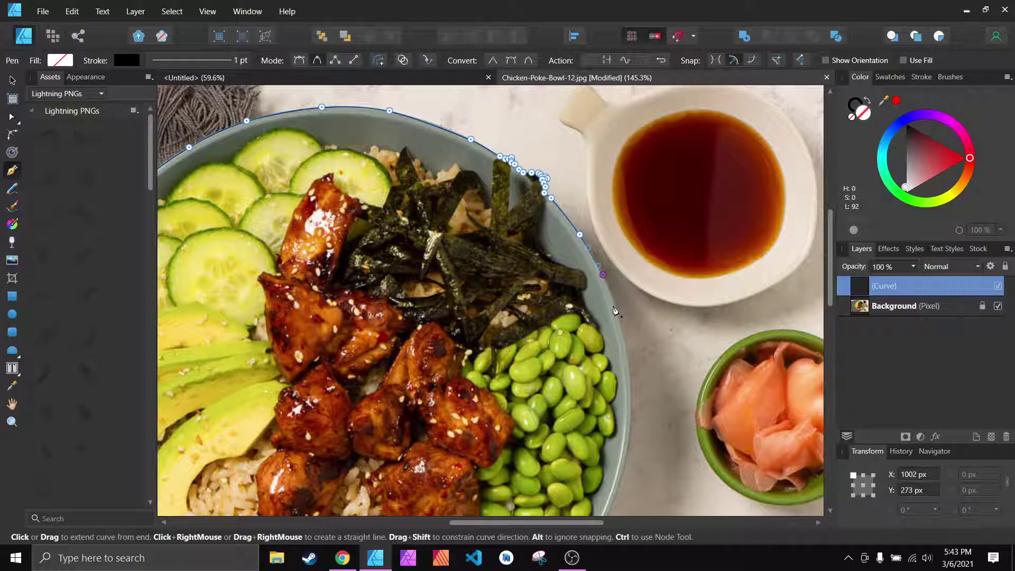
pyautogui.click(616, 312)
pyautogui.scroll(-2, 616, 311)
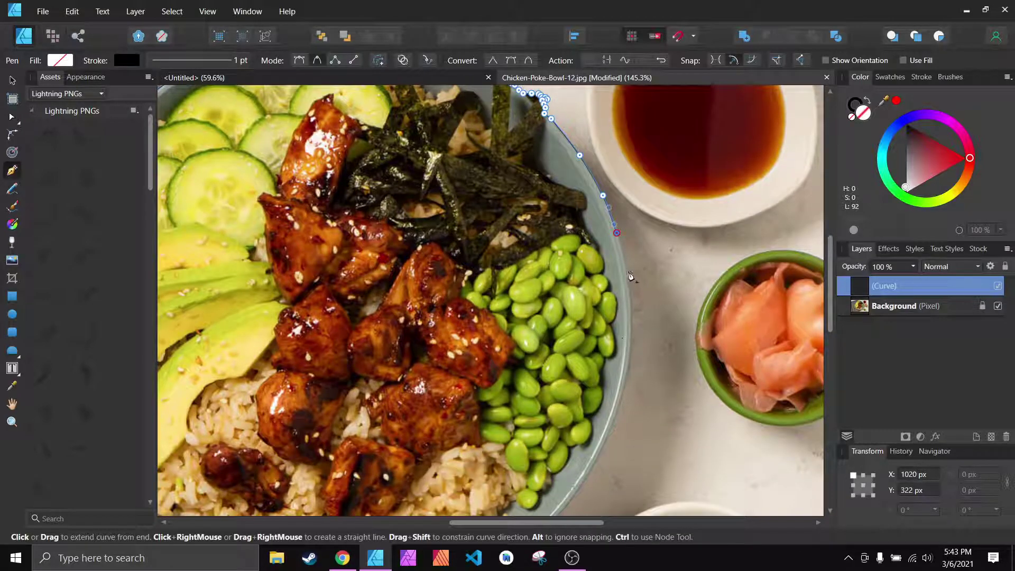
pyautogui.click(630, 322)
pyautogui.scroll(-2, 626, 353)
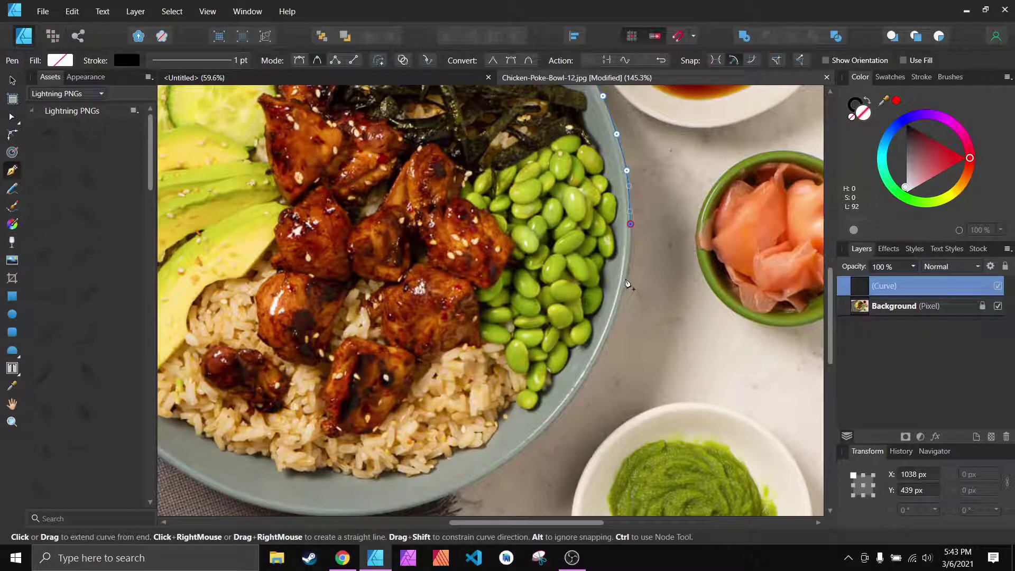
pyautogui.click(626, 277)
pyautogui.click(614, 320)
pyautogui.click(592, 363)
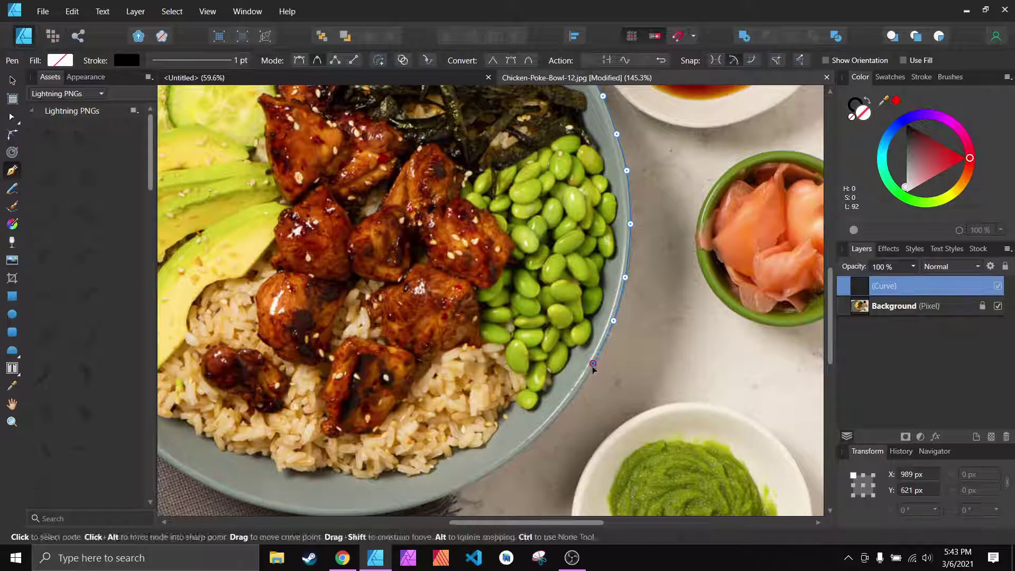
pyautogui.click(550, 427)
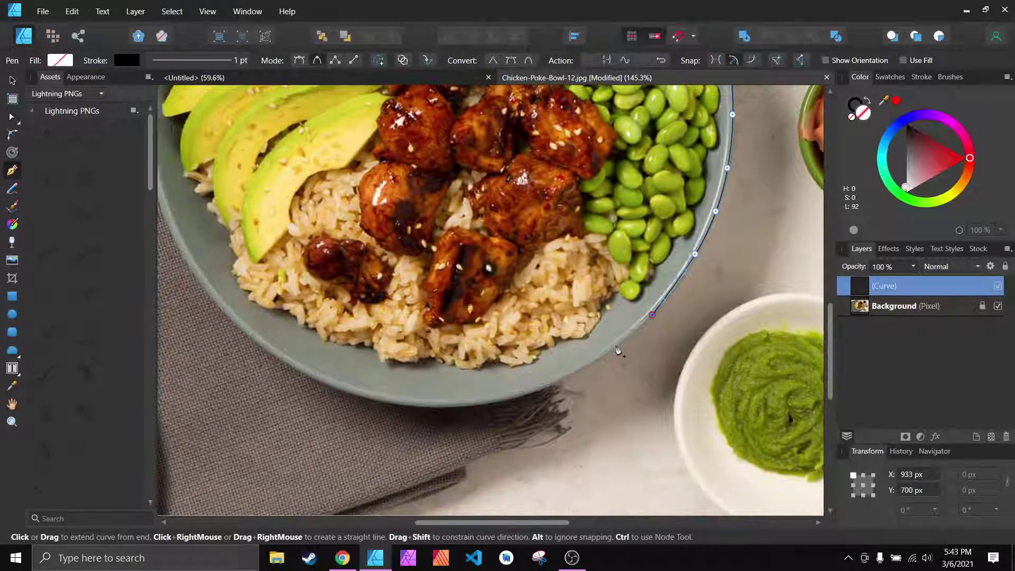
# - Trace along the bowl's bottom and up the left rim, then close the curve at the first node
pyautogui.click(595, 364)
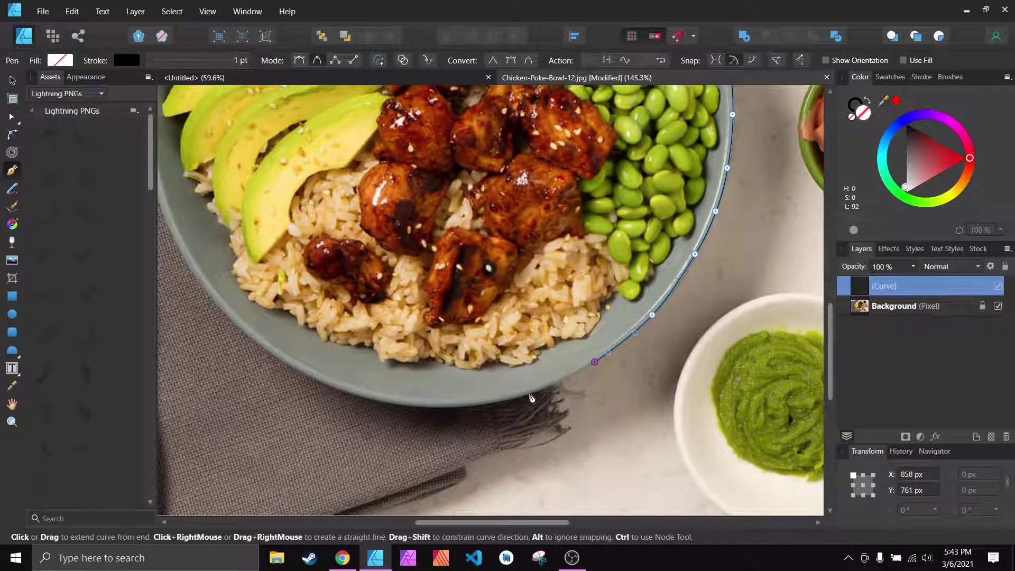
pyautogui.click(528, 392)
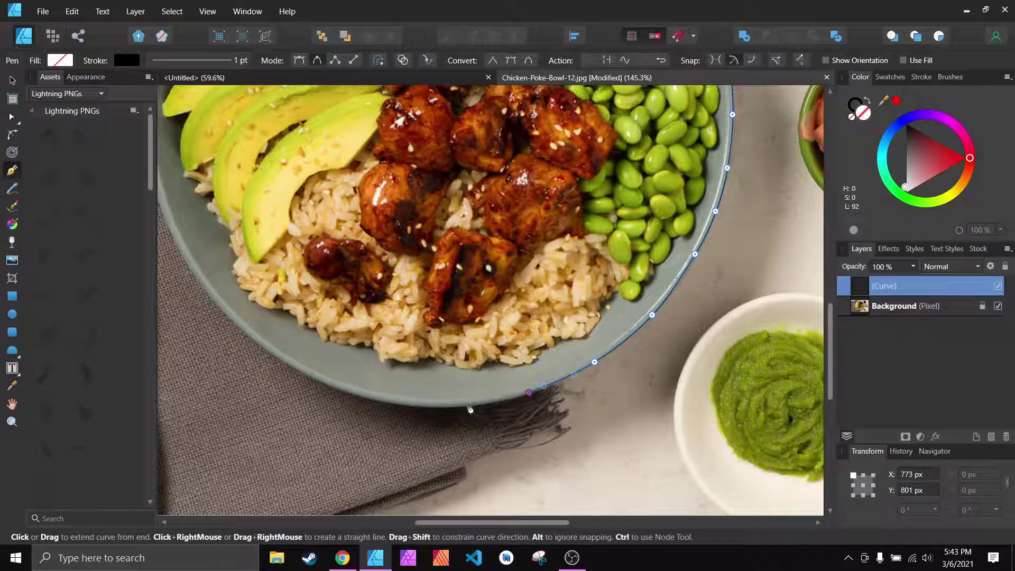
pyautogui.click(469, 405)
pyautogui.click(387, 400)
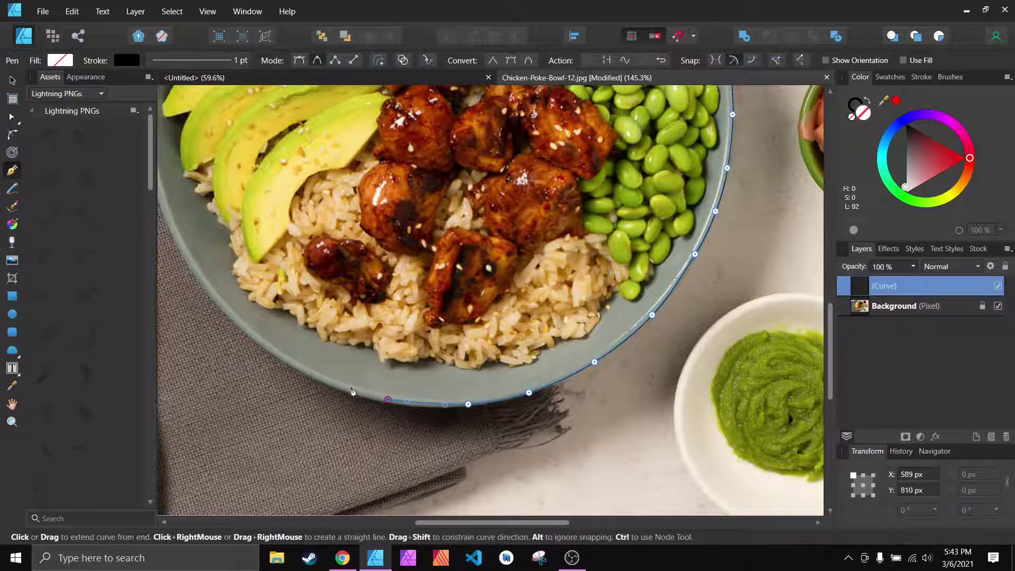
pyautogui.click(325, 379)
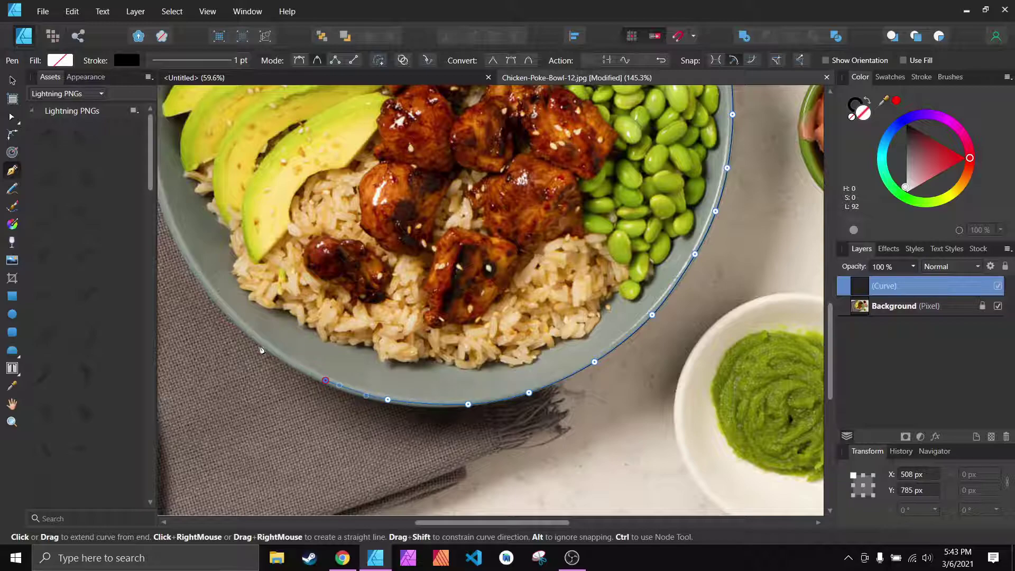
pyautogui.click(259, 344)
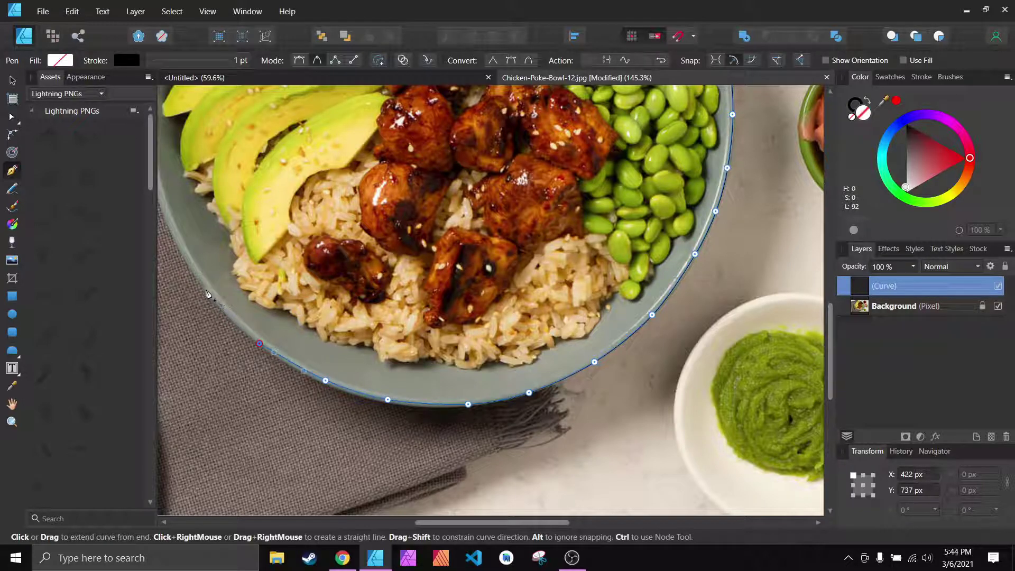
pyautogui.click(206, 289)
pyautogui.moveTo(196, 270); pyautogui.dragTo(487, 298)
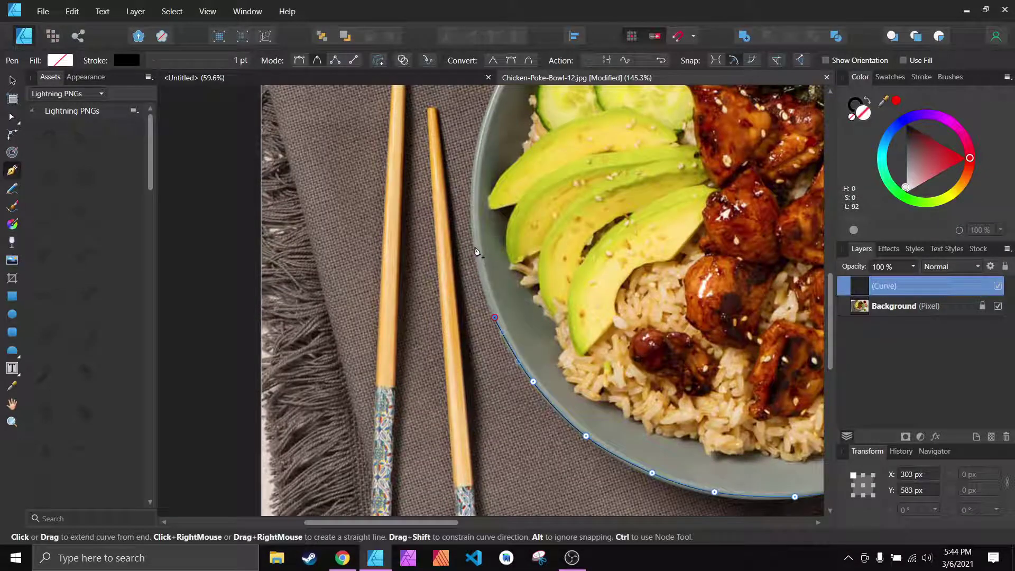
pyautogui.moveTo(495, 150); pyautogui.dragTo(491, 332)
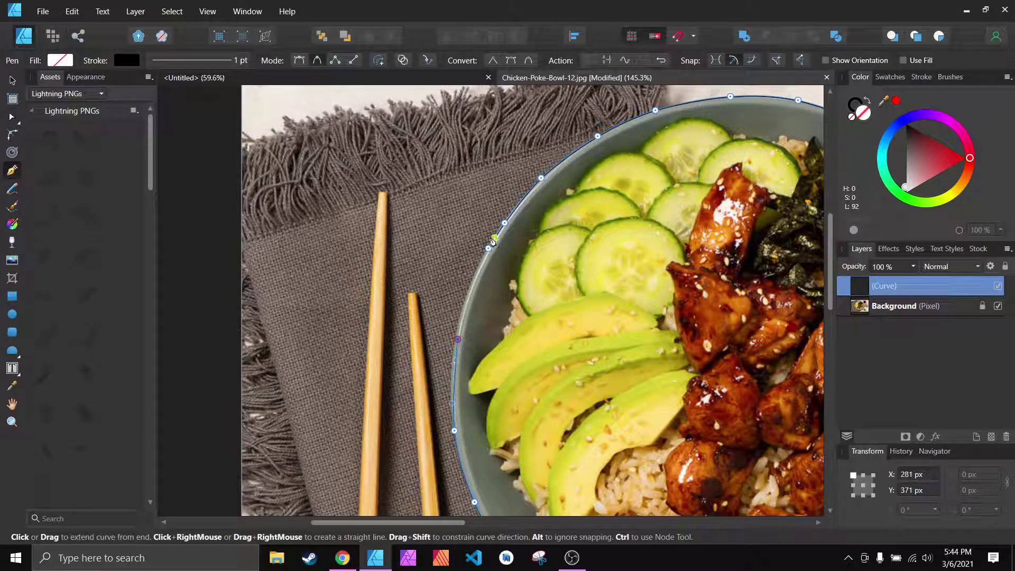
pyautogui.click(488, 248)
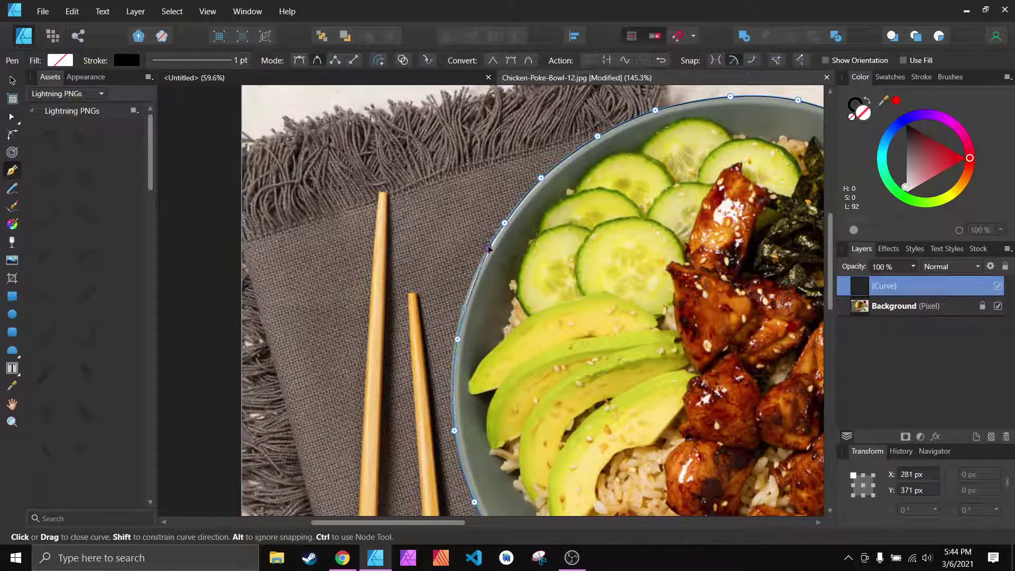
# - Drag the Background photo layer onto the Curve layer to clip it inside the bowl outline
pyautogui.scroll(-4, 551, 273)
pyautogui.hscroll(5, 593, 296)
pyautogui.scroll(-1, 594, 296)
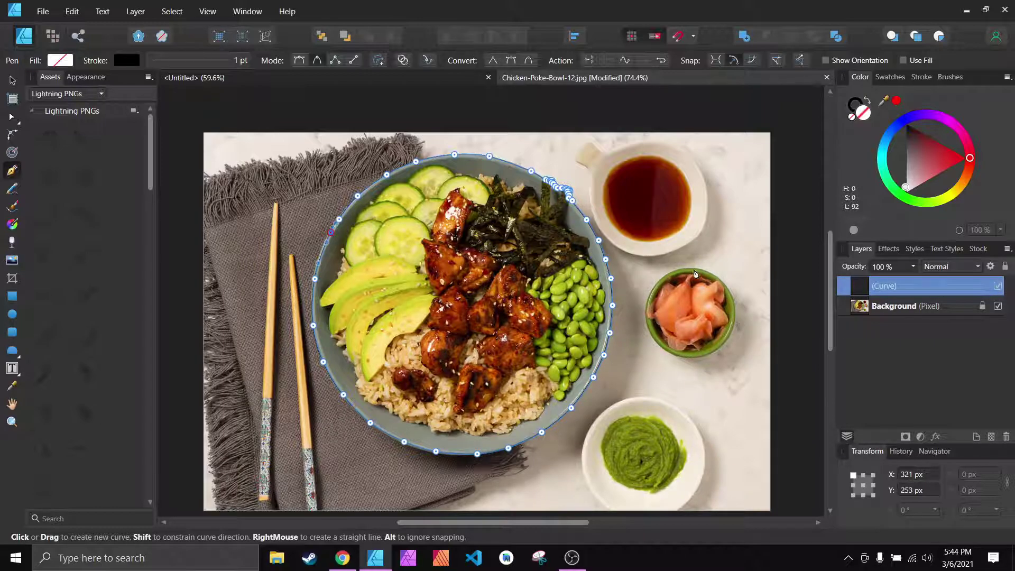
pyautogui.click(888, 310)
pyautogui.moveTo(891, 311); pyautogui.dragTo(886, 288)
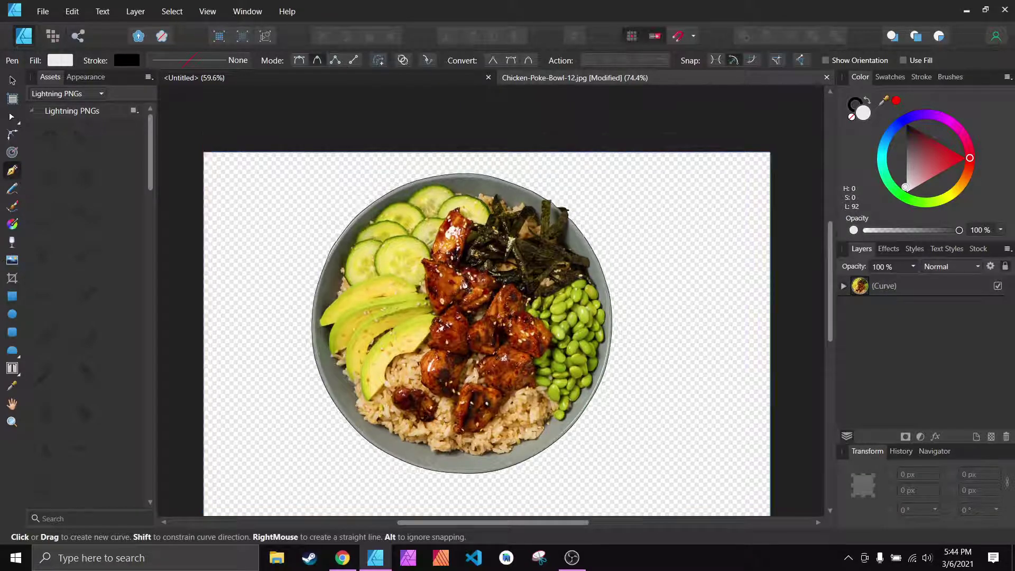
pyautogui.scroll(1, 427, 319)
pyautogui.hscroll(-2, 428, 319)
pyautogui.scroll(-1, 529, 314)
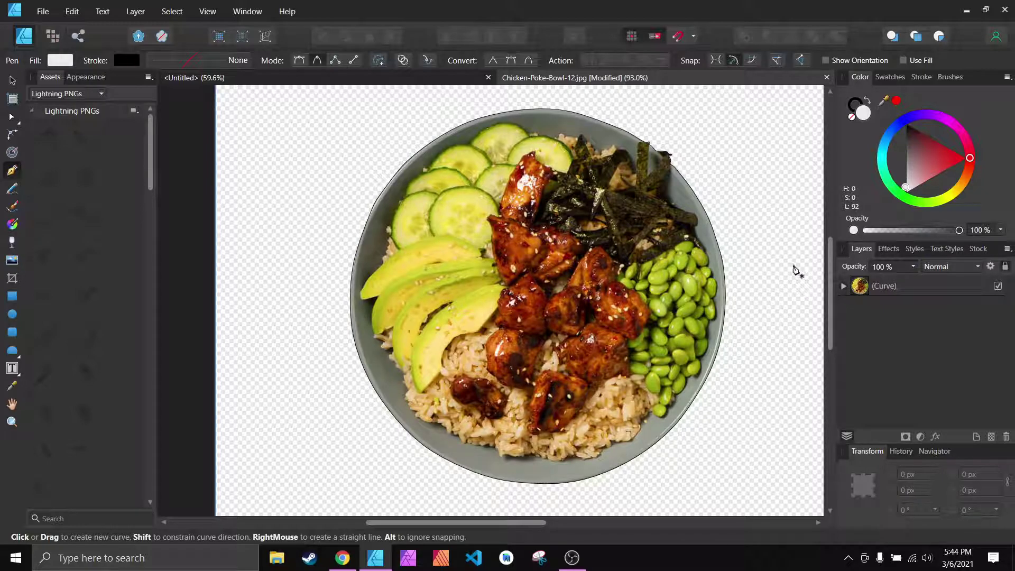
# - Set the bowl curve's stroke to None, then deselect it with the Move Tool
pyautogui.click(844, 286)
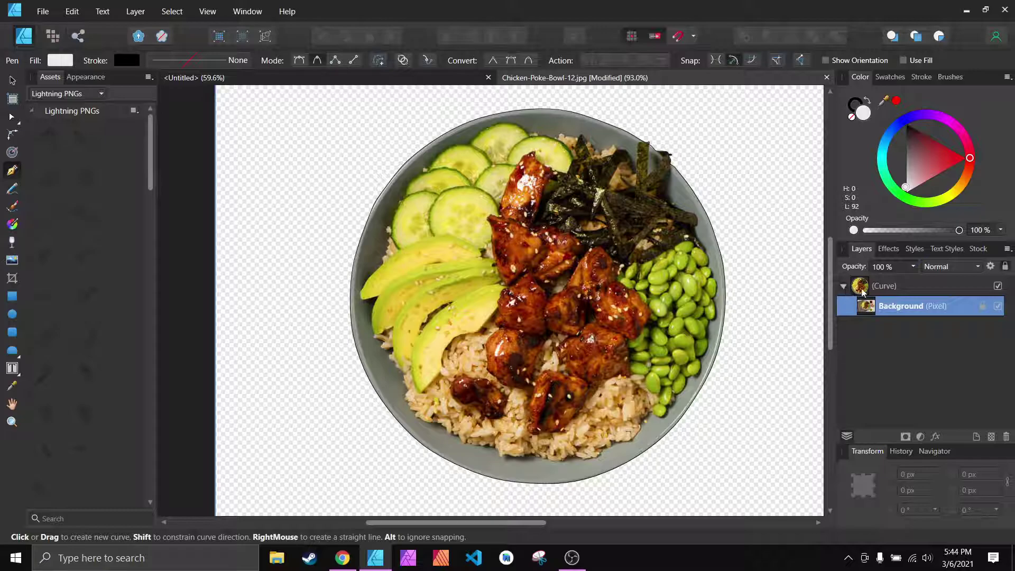
pyautogui.click(877, 288)
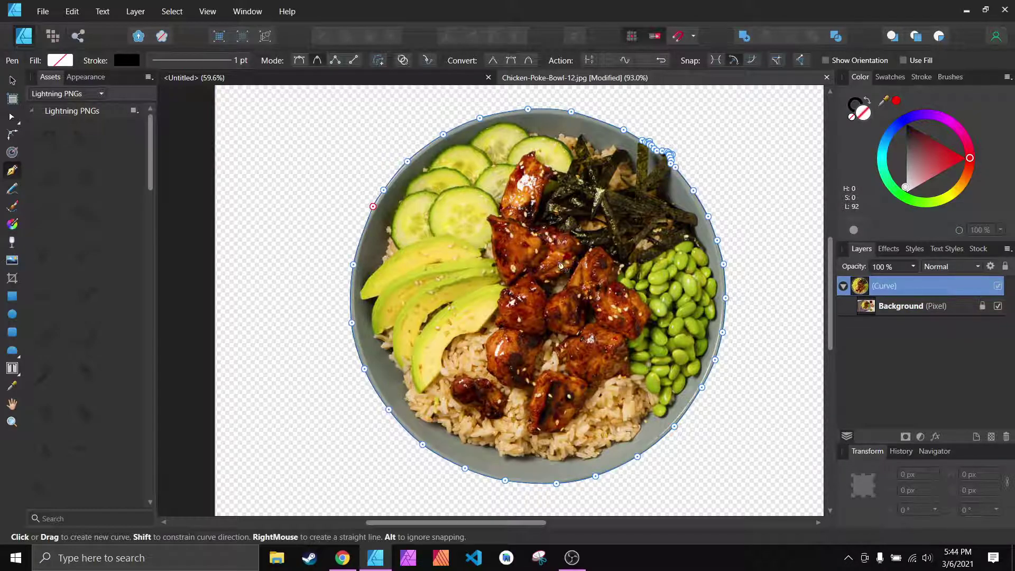
pyautogui.scroll(5, 324, 285)
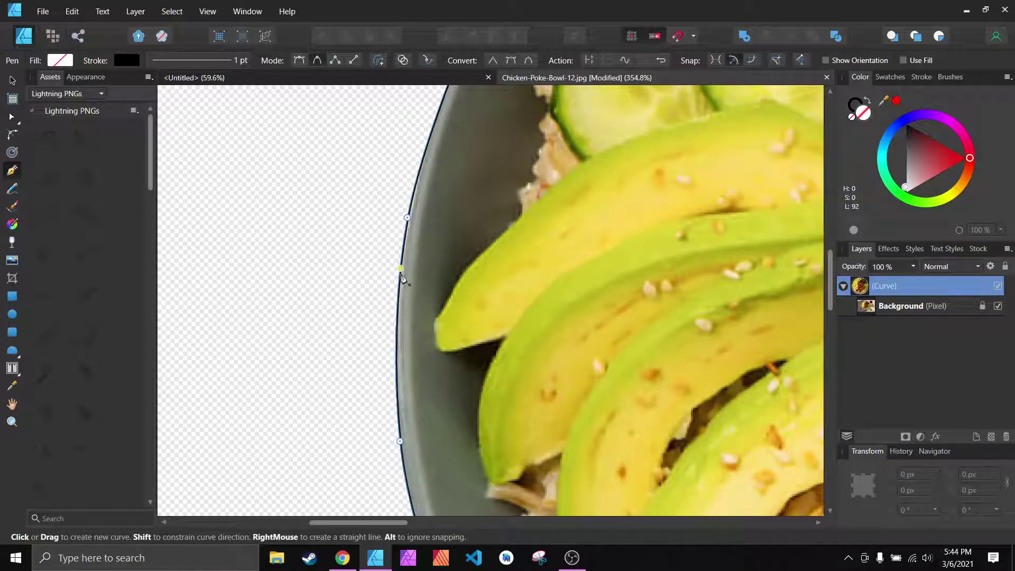
pyautogui.scroll(-5, 317, 238)
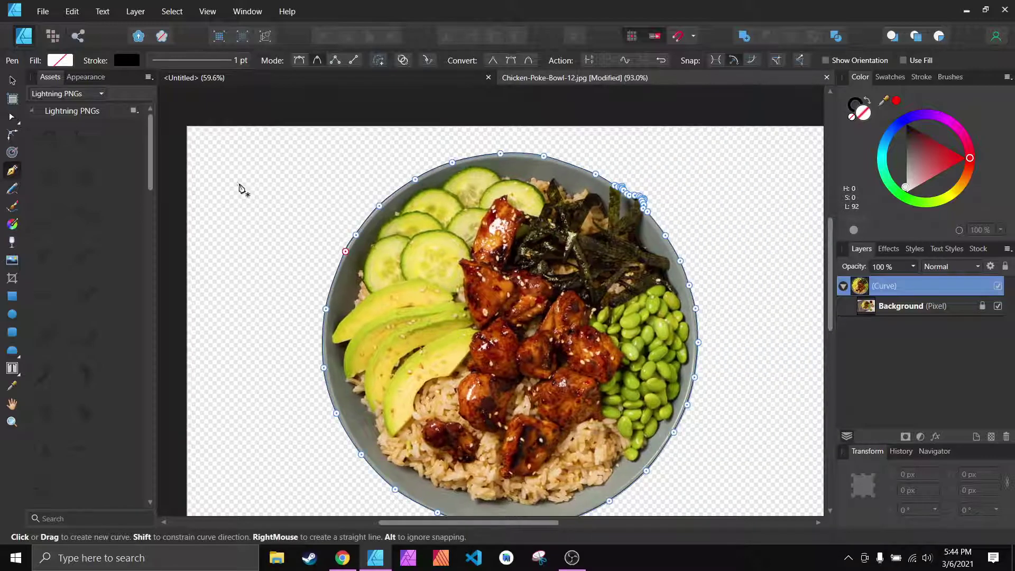
pyautogui.click(127, 60)
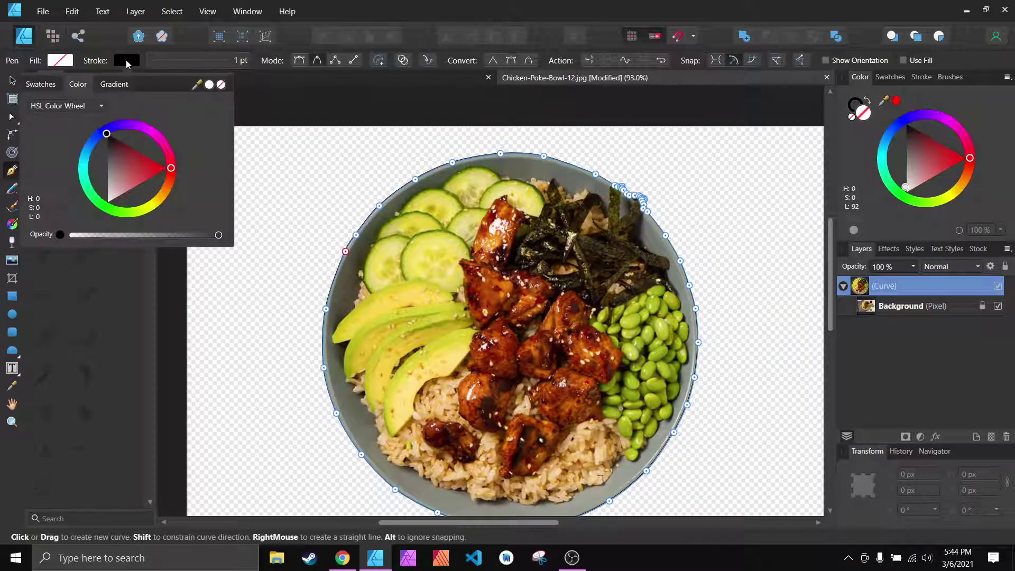
pyautogui.click(221, 85)
pyautogui.click(322, 164)
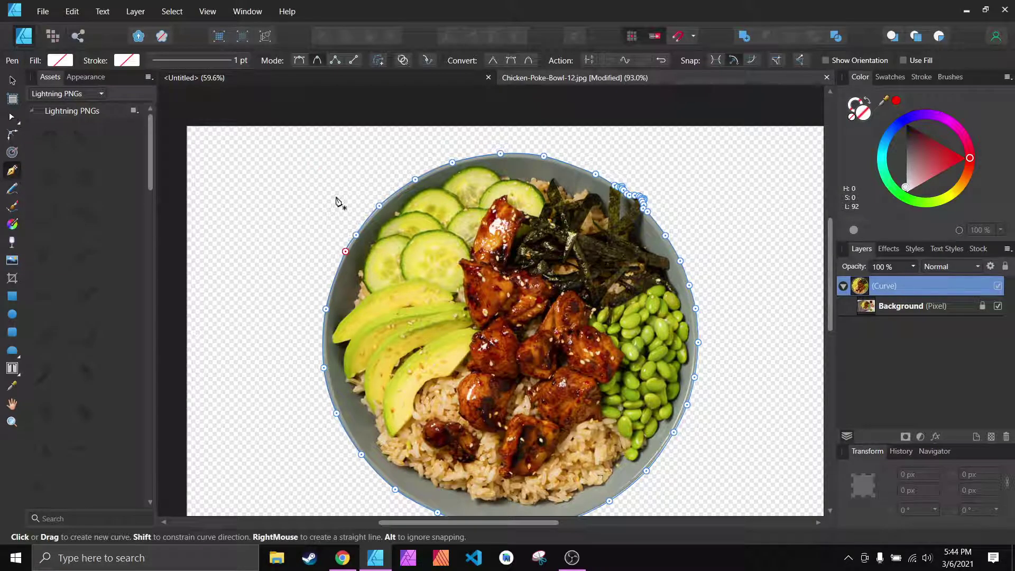
pyautogui.click(12, 81)
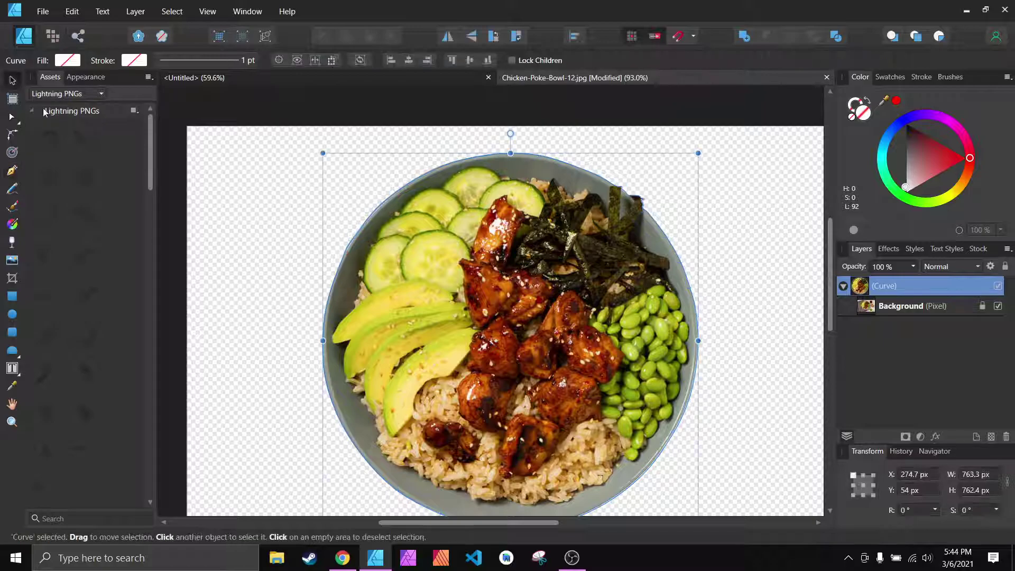
pyautogui.click(253, 254)
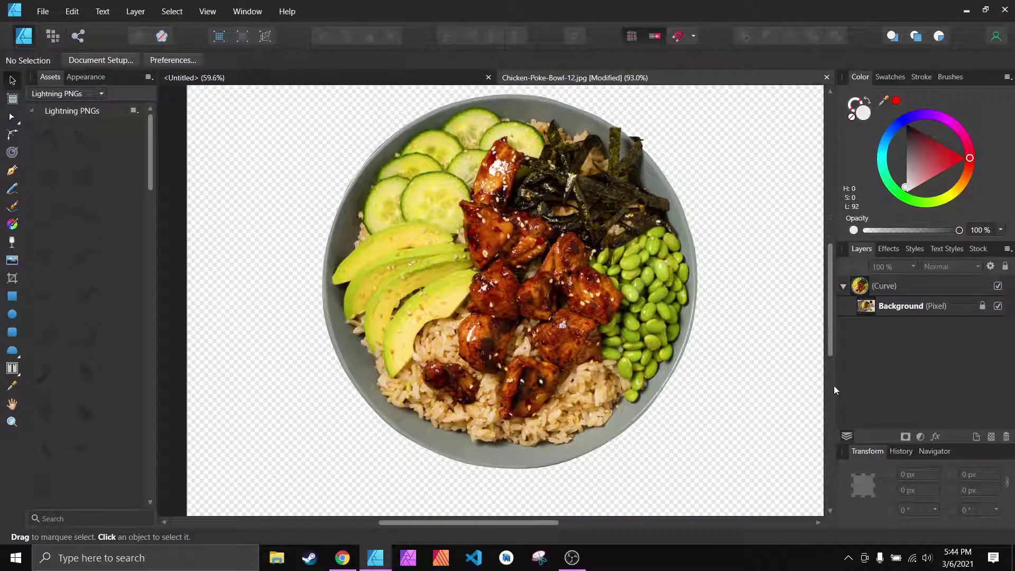
# - Drag the clipped bowl down and right, then nudge it back up and left
pyautogui.scroll(8, 676, 349)
pyautogui.scroll(-9, 516, 315)
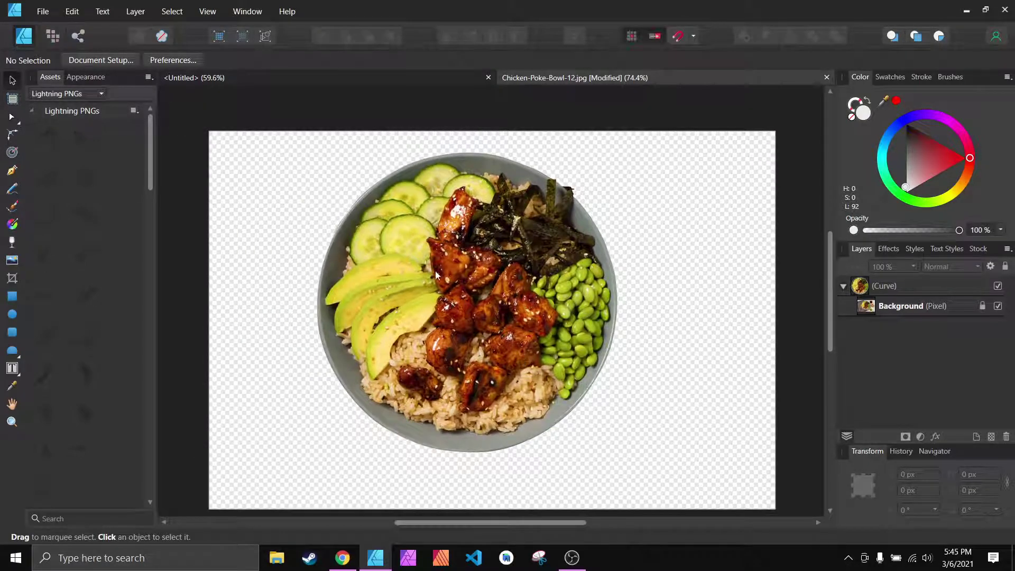
pyautogui.click(887, 302)
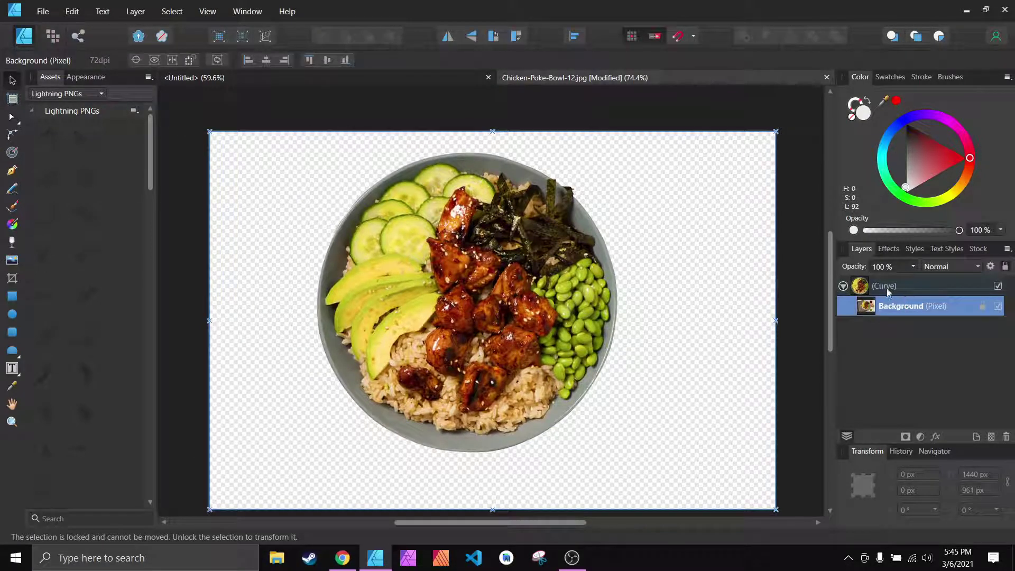
pyautogui.click(887, 288)
pyautogui.moveTo(466, 258); pyautogui.dragTo(499, 293)
pyautogui.scroll(-2, 500, 296)
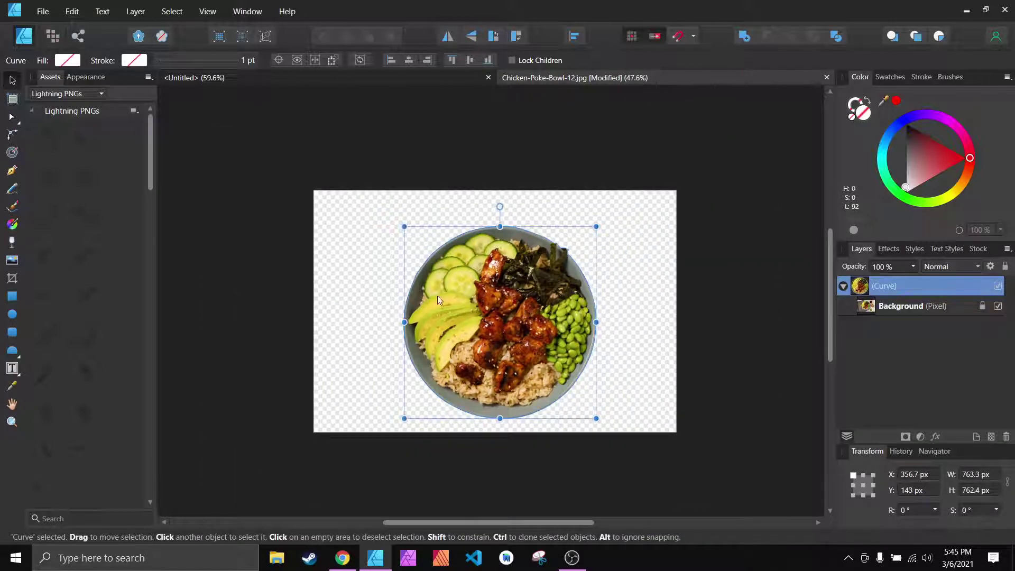
pyautogui.scroll(3, 482, 327)
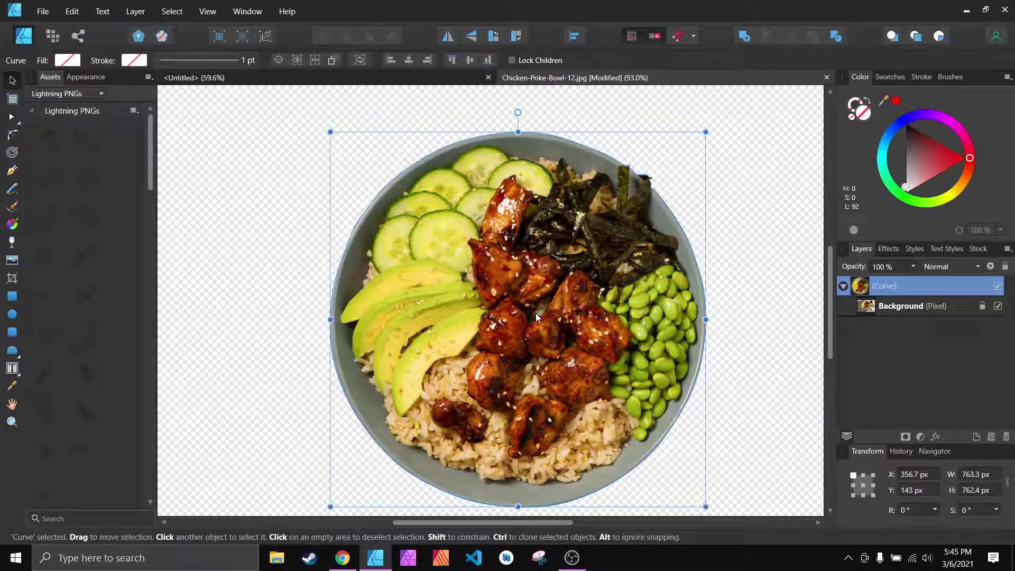
pyautogui.moveTo(537, 317); pyautogui.dragTo(519, 294)
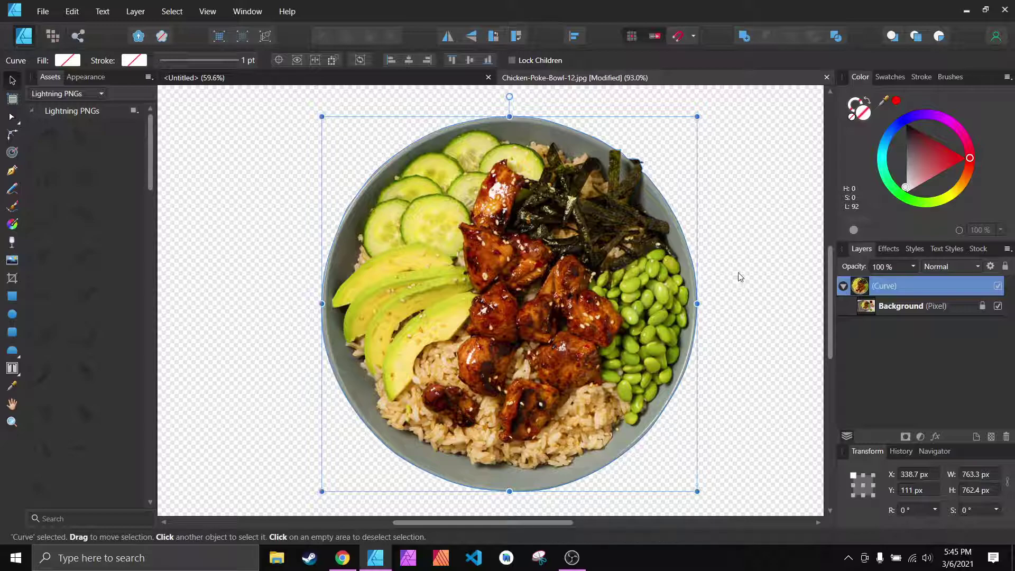
# - Check the Background and Curve layers, deselect, fit the document in view, and reselect the Curve
pyautogui.click(883, 308)
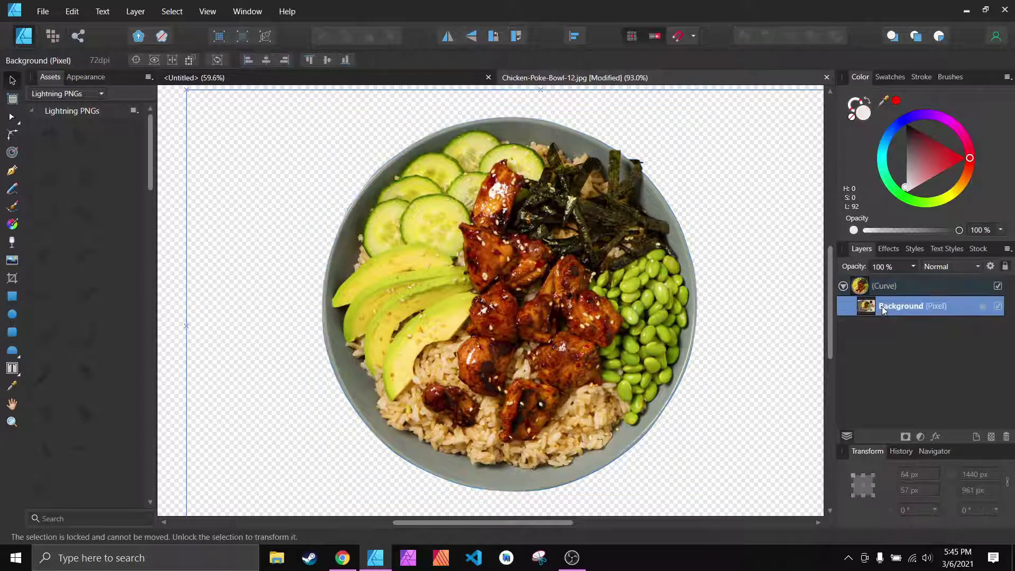
pyautogui.click(895, 290)
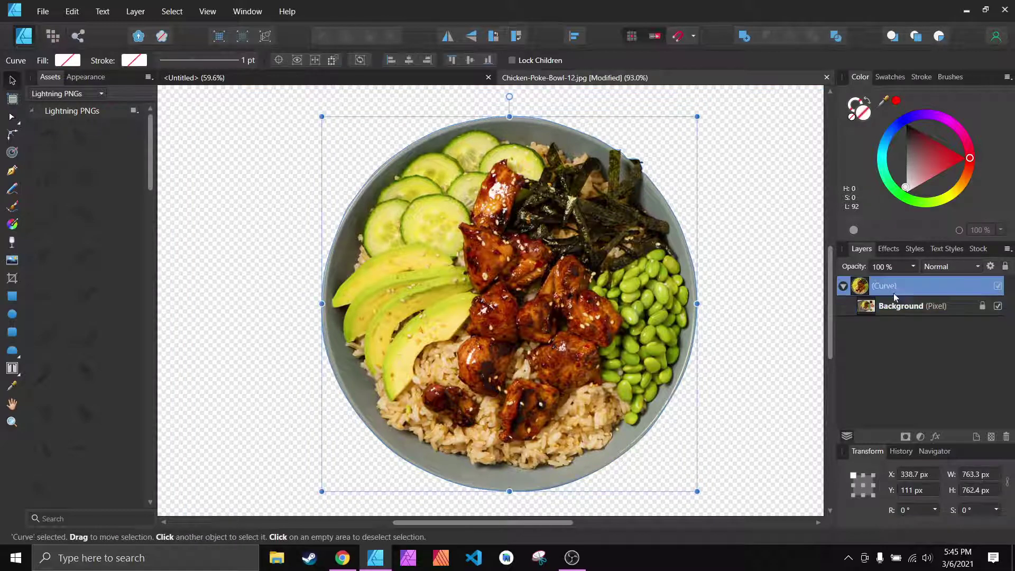
pyautogui.click(894, 305)
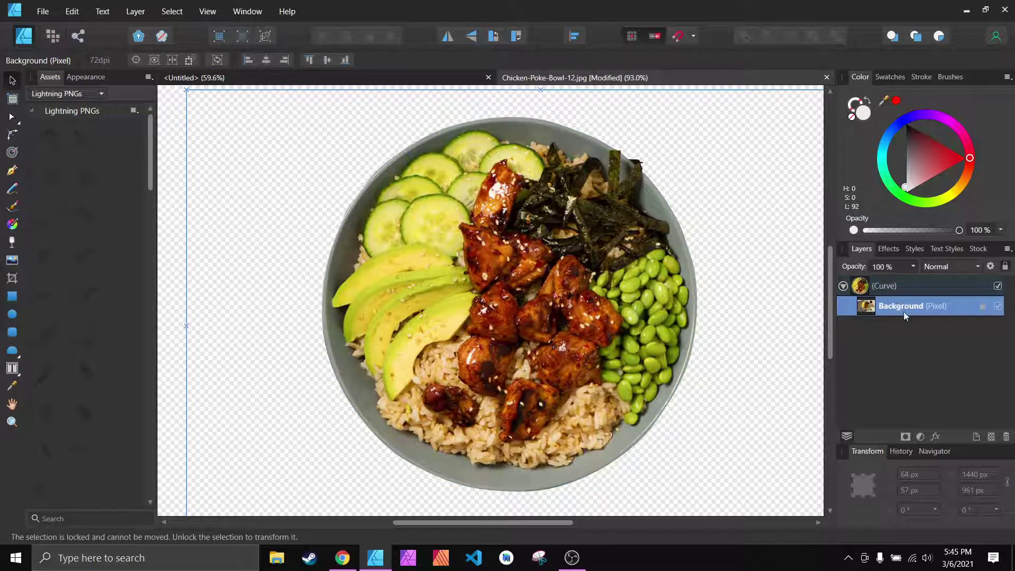
pyautogui.scroll(2, 342, 180)
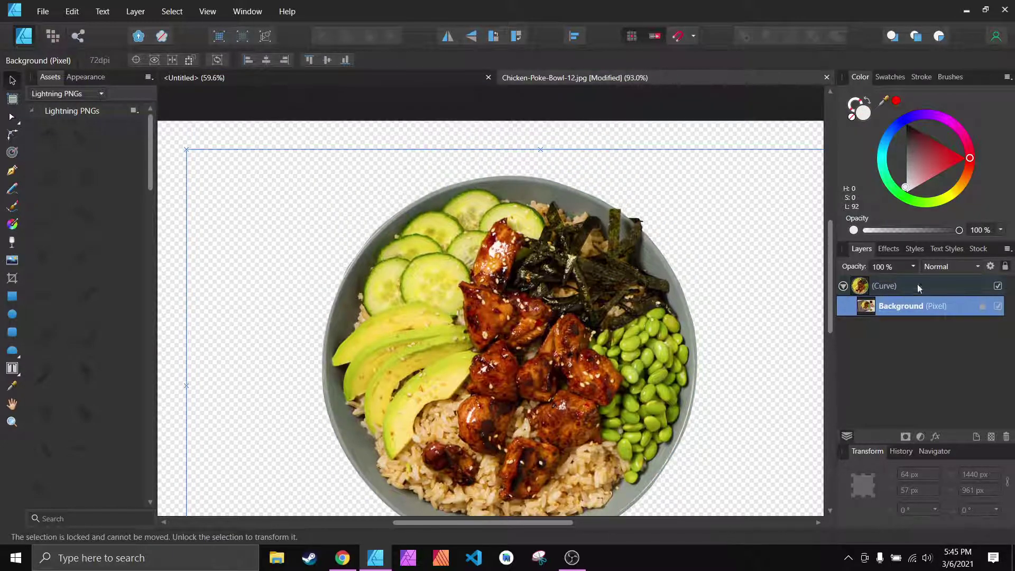
pyautogui.scroll(-3, 629, 273)
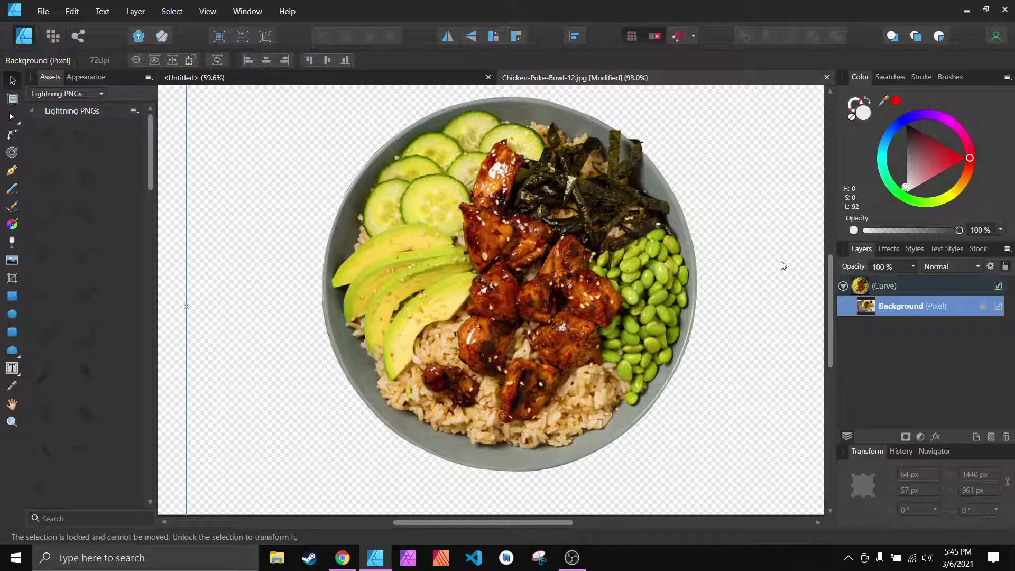
pyautogui.click(892, 289)
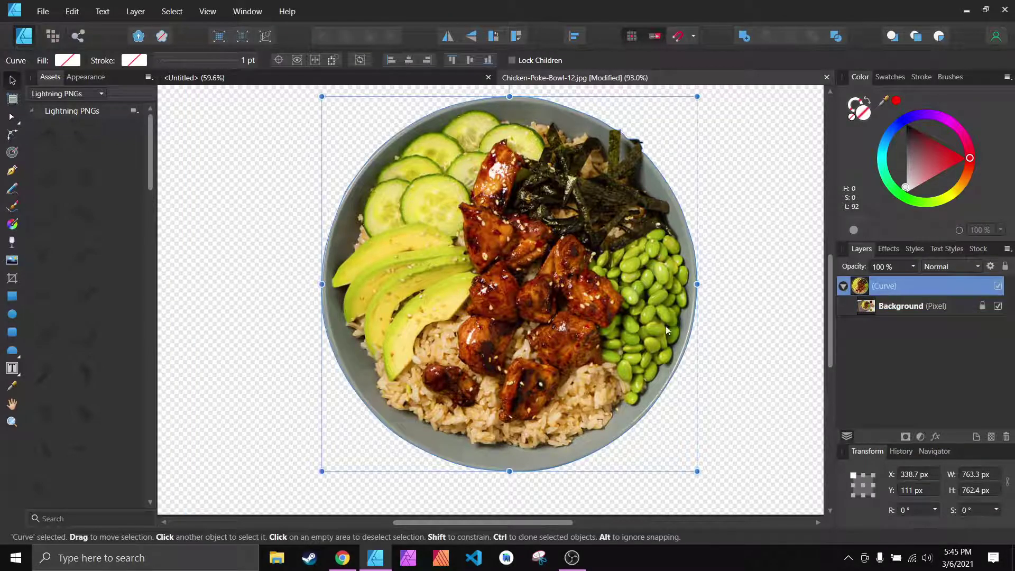
pyautogui.click(879, 306)
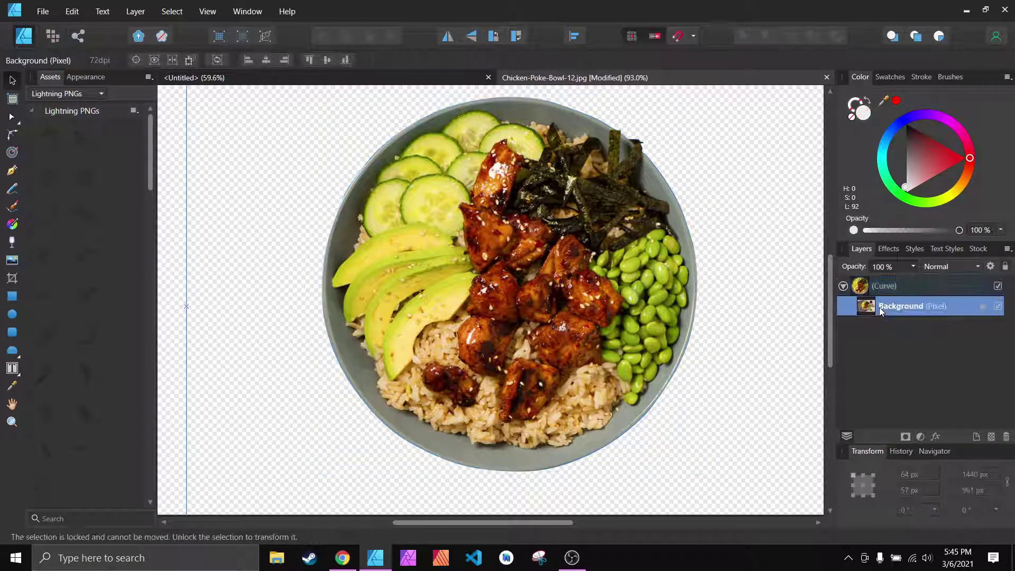
pyautogui.click(895, 290)
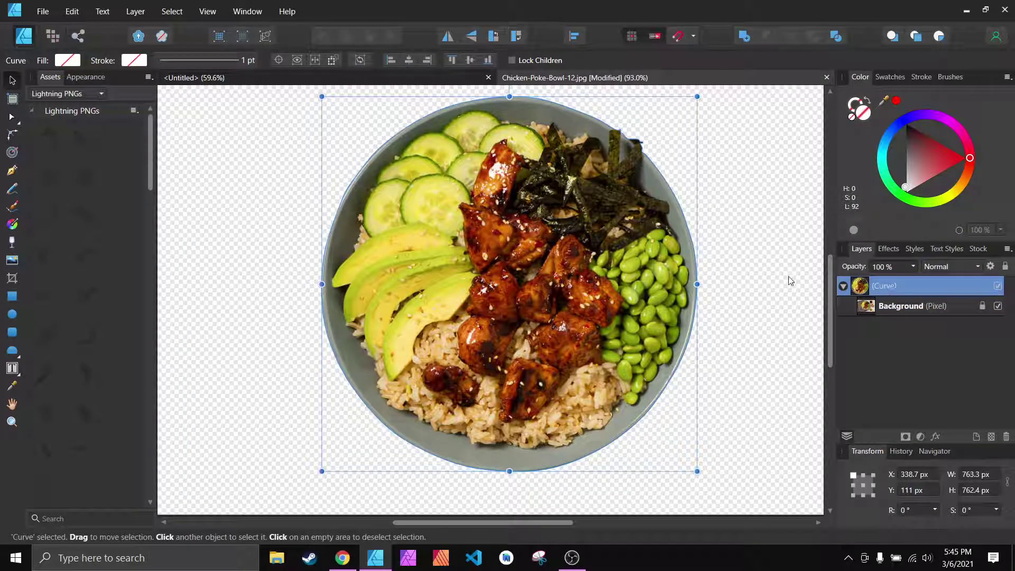
pyautogui.click(268, 351)
pyautogui.hotkey('ctrl', '0')
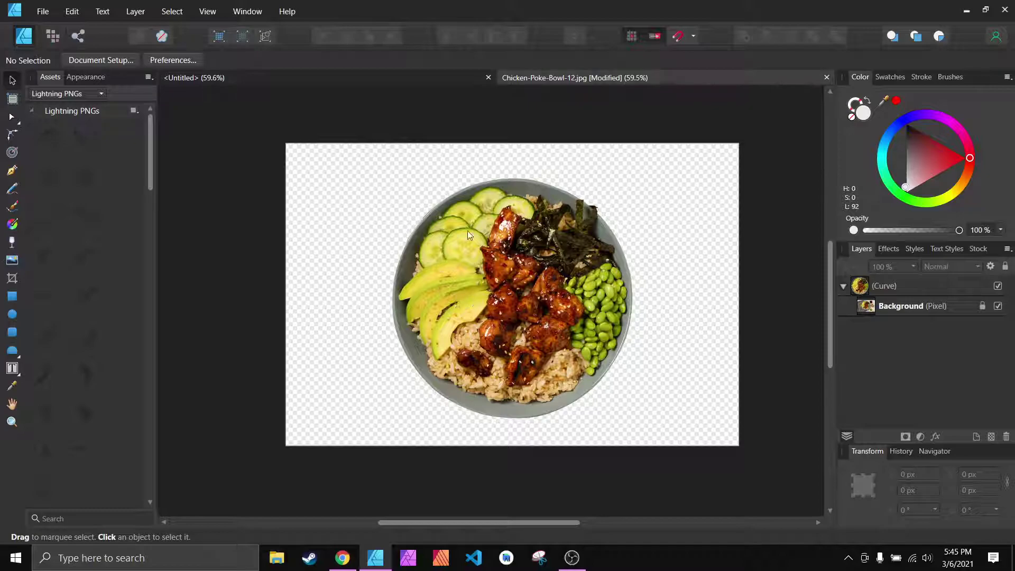
pyautogui.scroll(3, 551, 274)
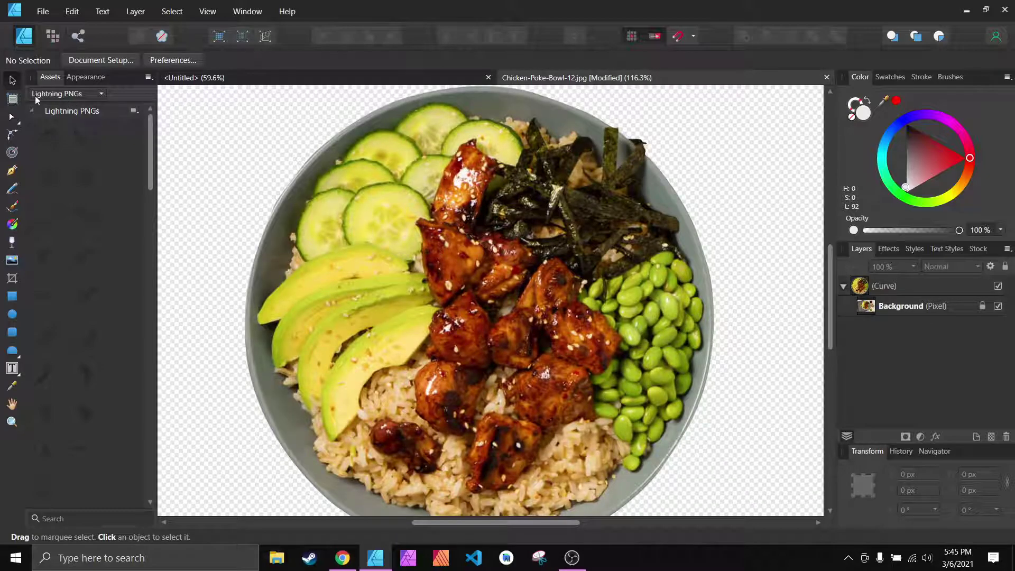
pyautogui.click(875, 286)
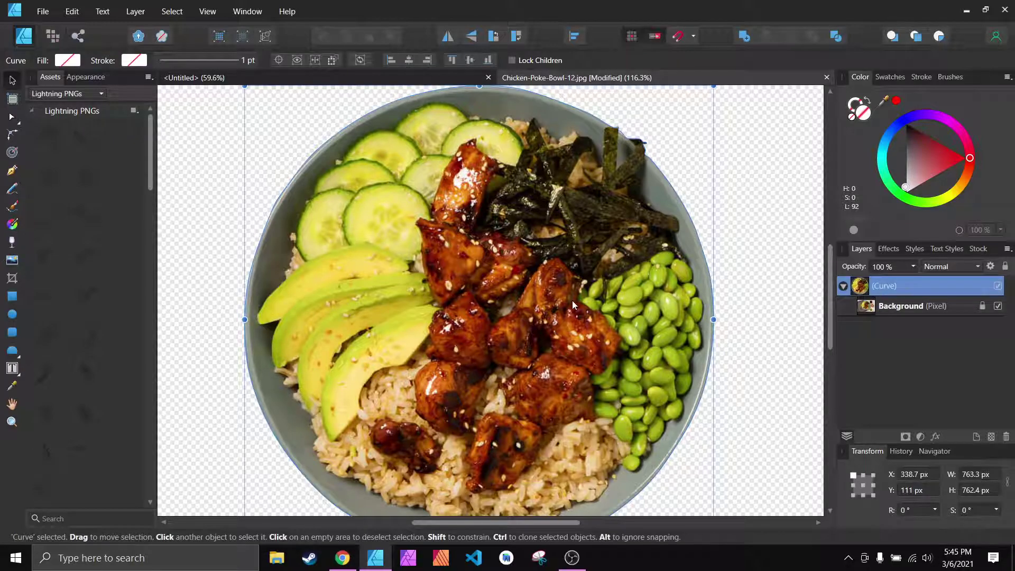